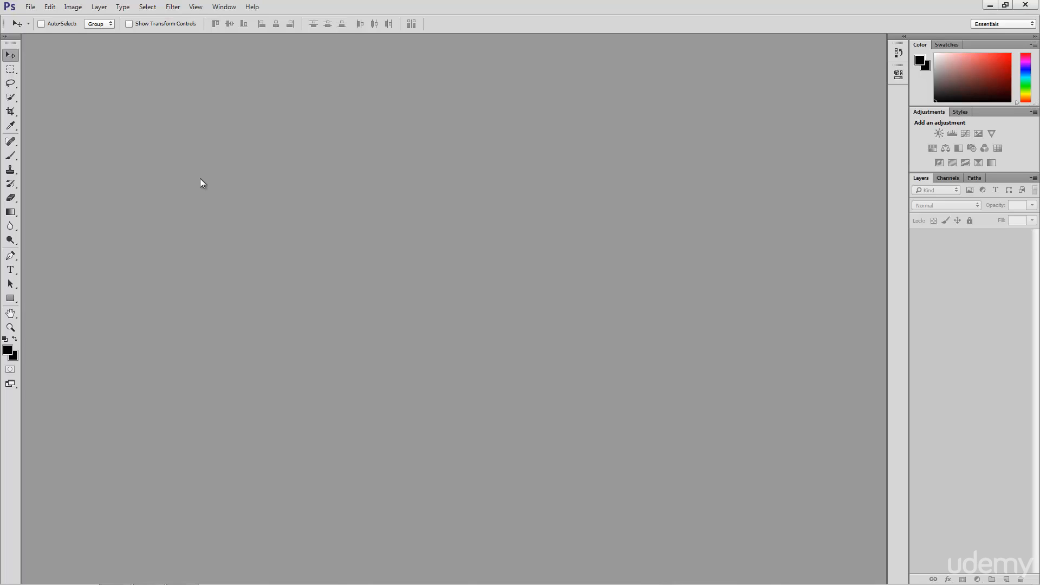
Start a new document using the Default Photoshop Size preset
click(31, 7)
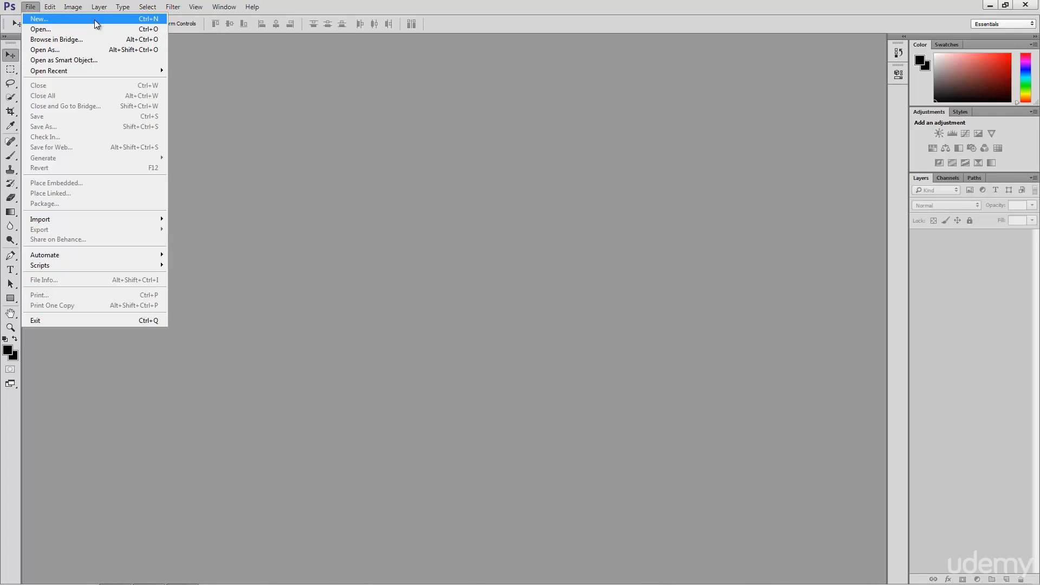
click(251, 110)
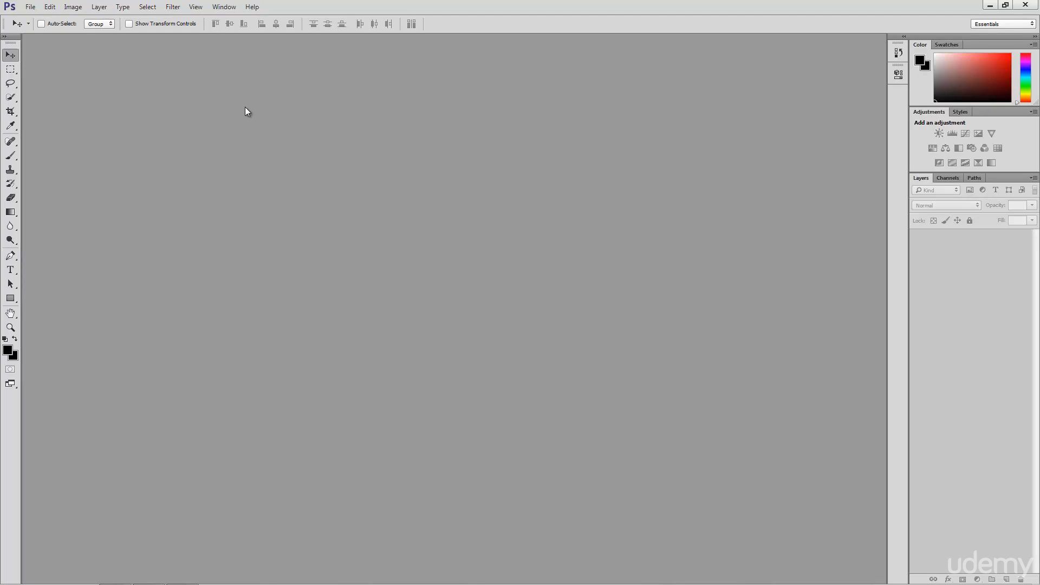
key(ctrl+n)
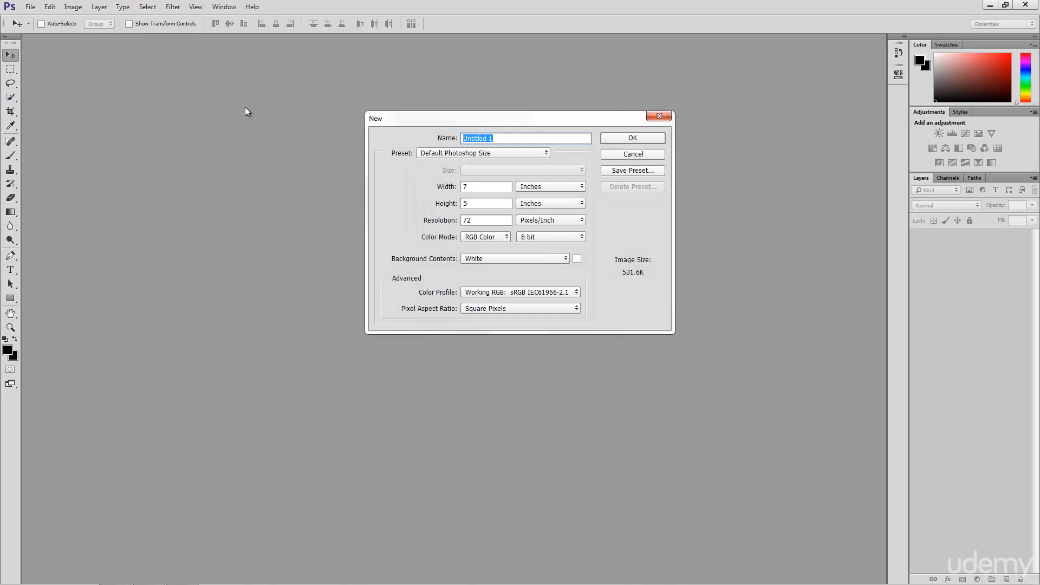
click(521, 154)
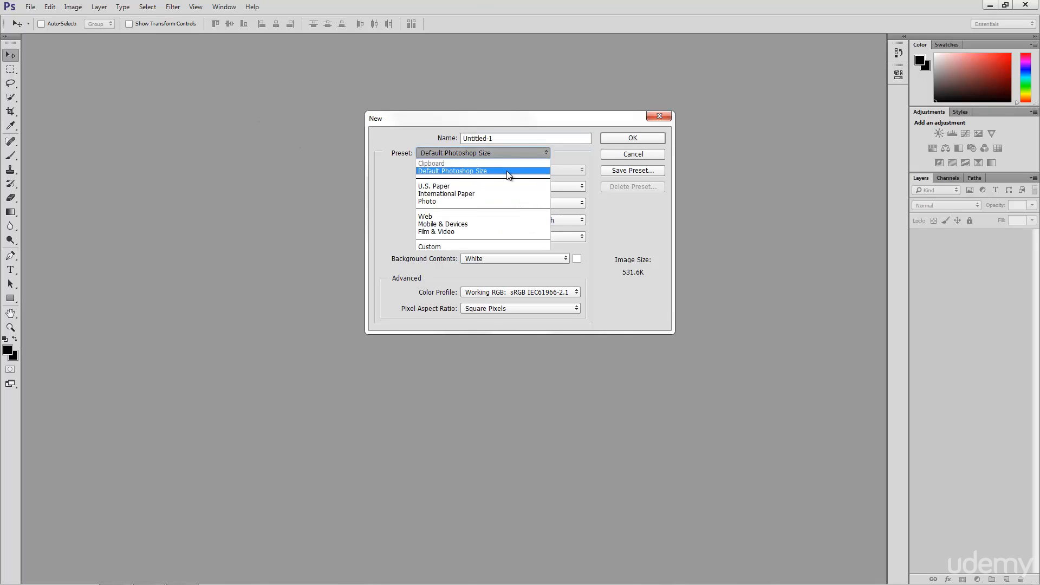
click(508, 172)
click(494, 190)
key(Tab)
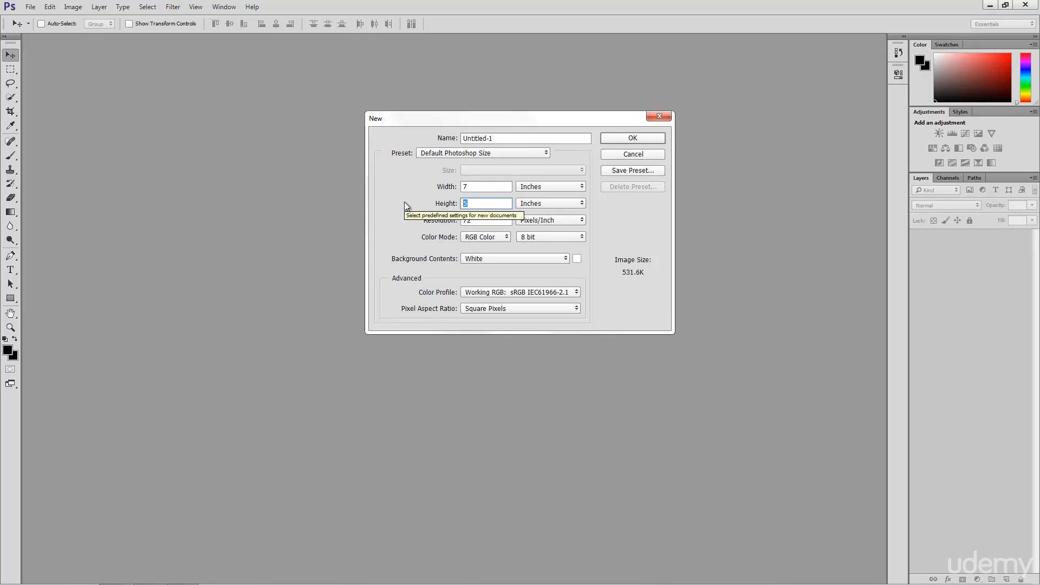
key(Tab)
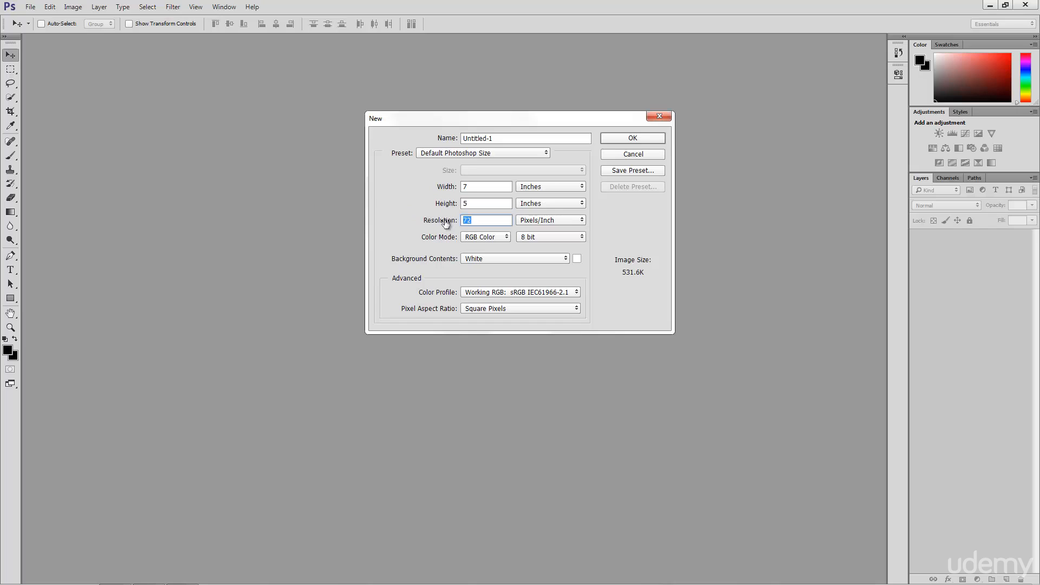
Set the new document's background colour to light blue 89beff and create the document
click(531, 260)
click(504, 270)
click(576, 258)
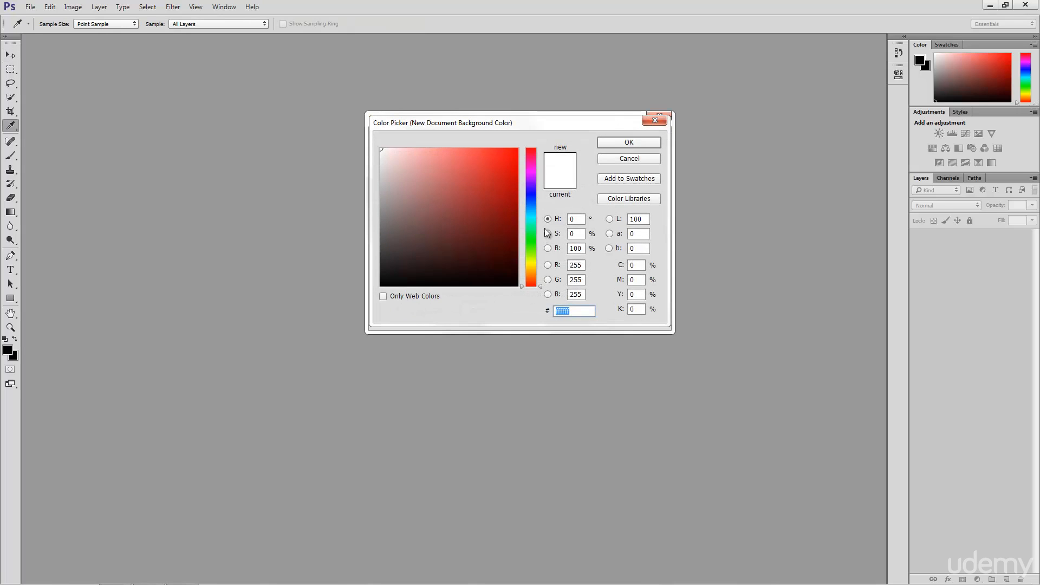
click(535, 204)
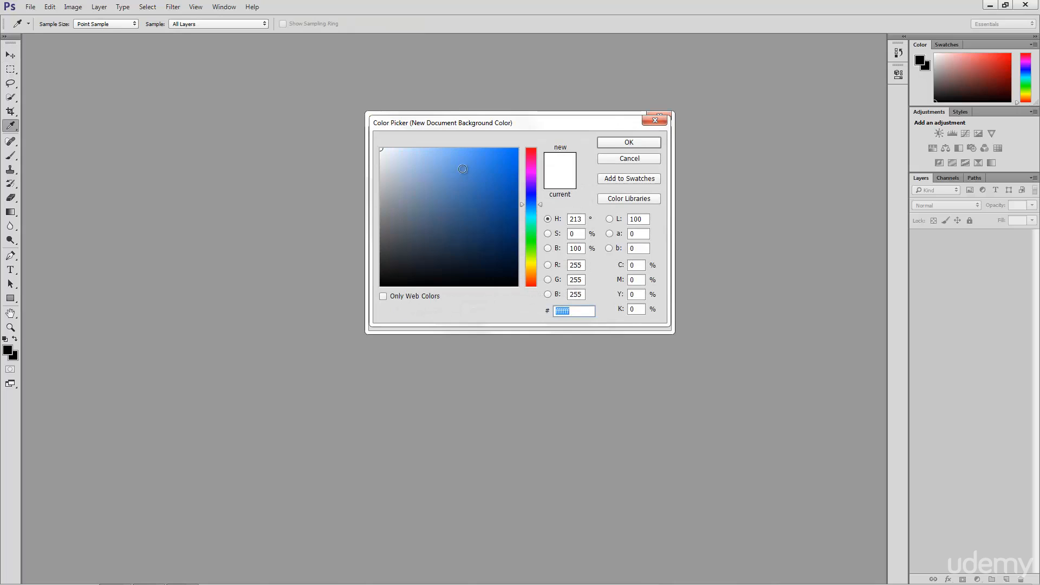
click(443, 149)
drag(443, 148, 443, 145)
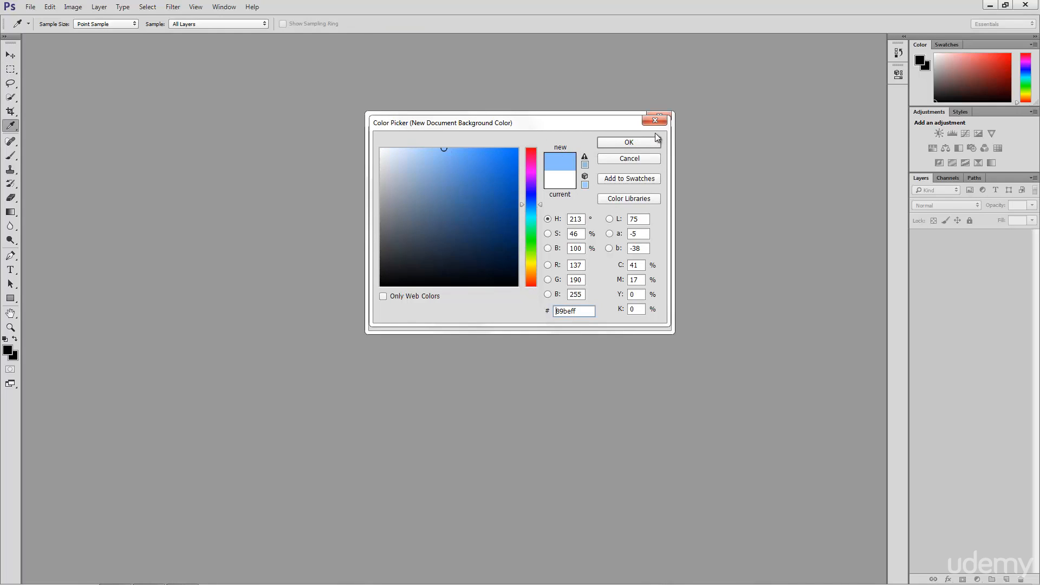
click(636, 144)
click(636, 140)
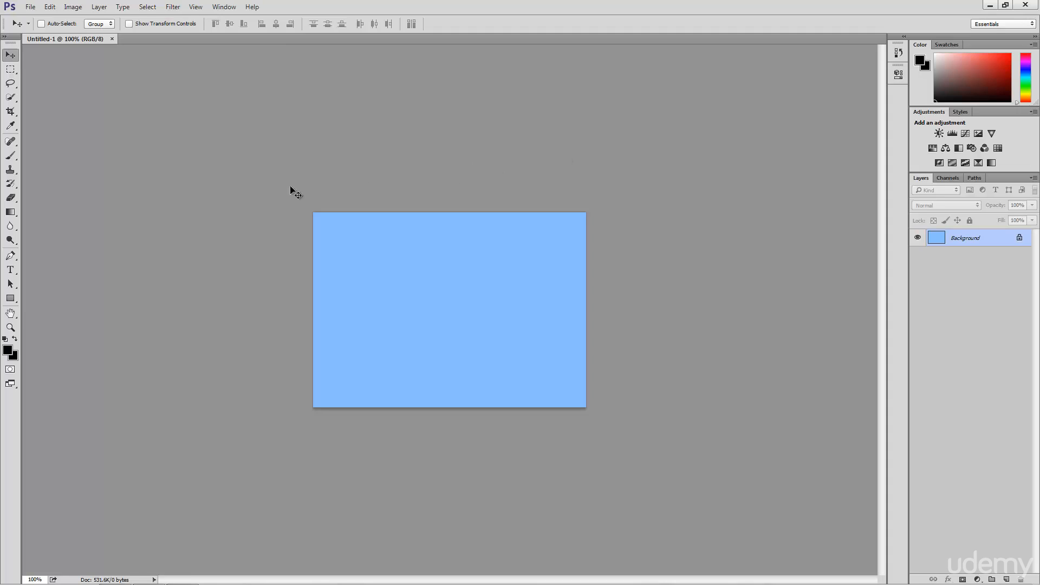
Add a new layer and paint a short black arc on it near the canvas's upper-left corner with the Brush tool
click(11, 157)
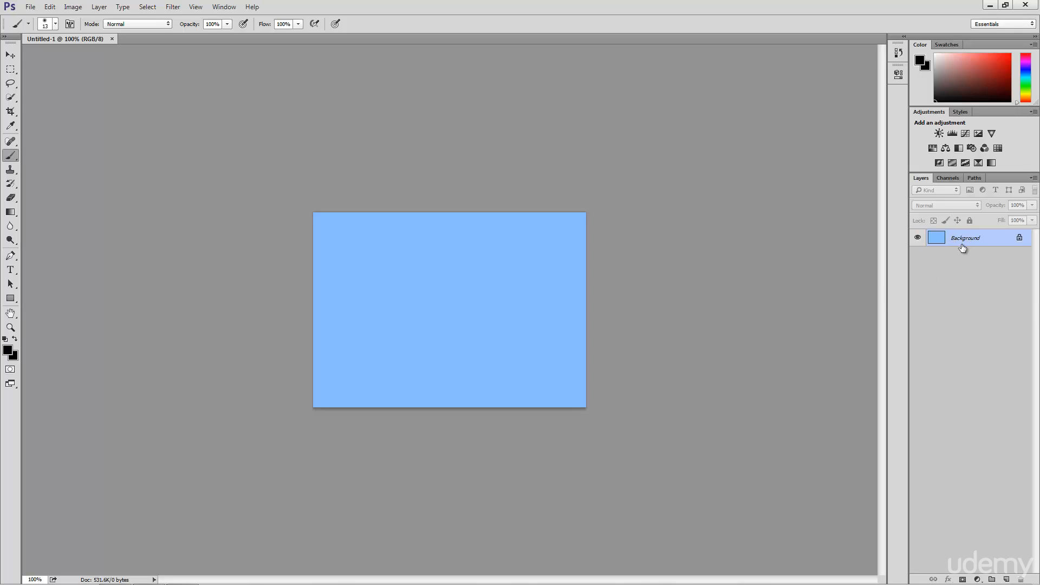
click(1006, 579)
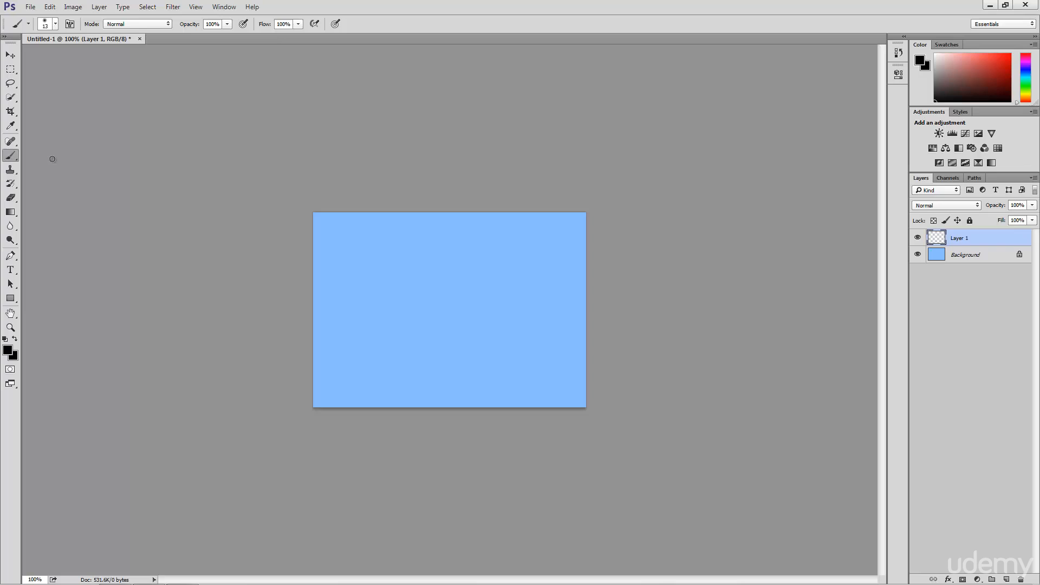
drag(350, 274, 375, 240)
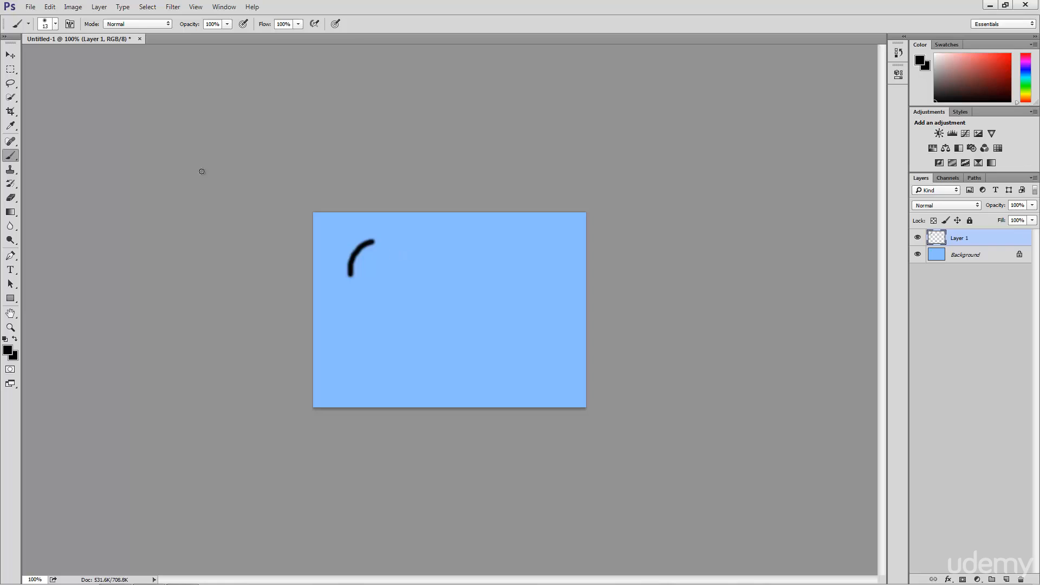
Set the brush hardness to 100% and paint a second curved stroke facing the first arc
click(55, 24)
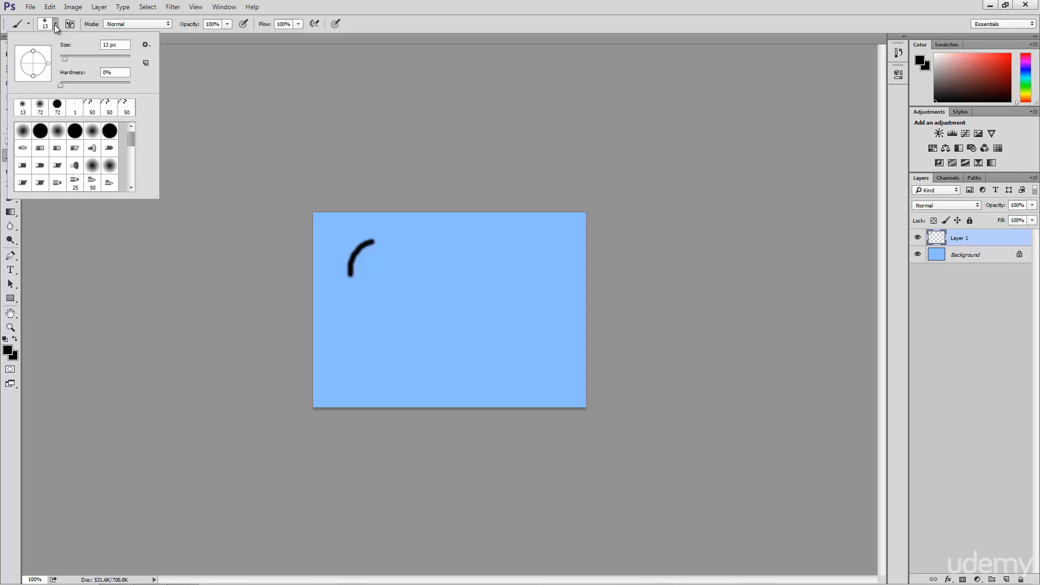
click(122, 44)
double_click(122, 45)
key(Tab)
drag(61, 84, 81, 86)
click(380, 292)
mouse_move(377, 293)
mouse_down()
mouse_move(395, 291)
mouse_move(407, 263)
mouse_move(394, 242)
mouse_up()
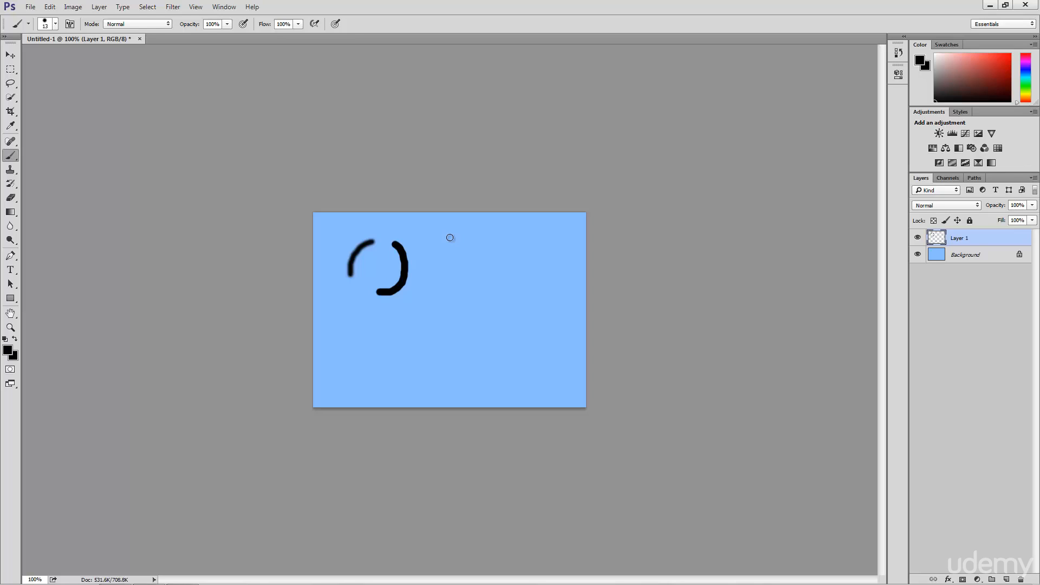
Choose a flat bristle brush preset and paint a winding S-like stroke beside the two arcs
click(55, 24)
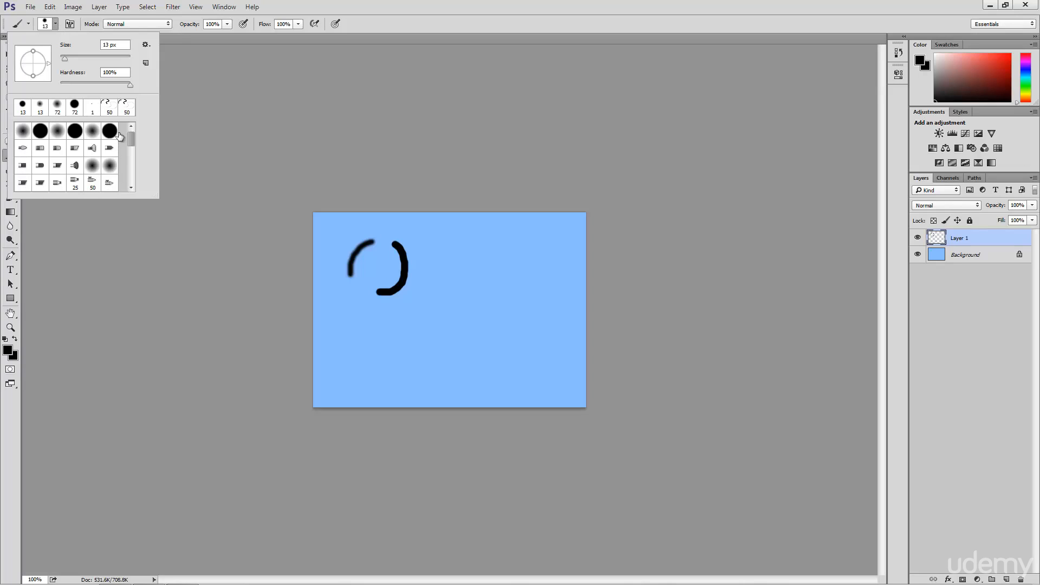
click(22, 167)
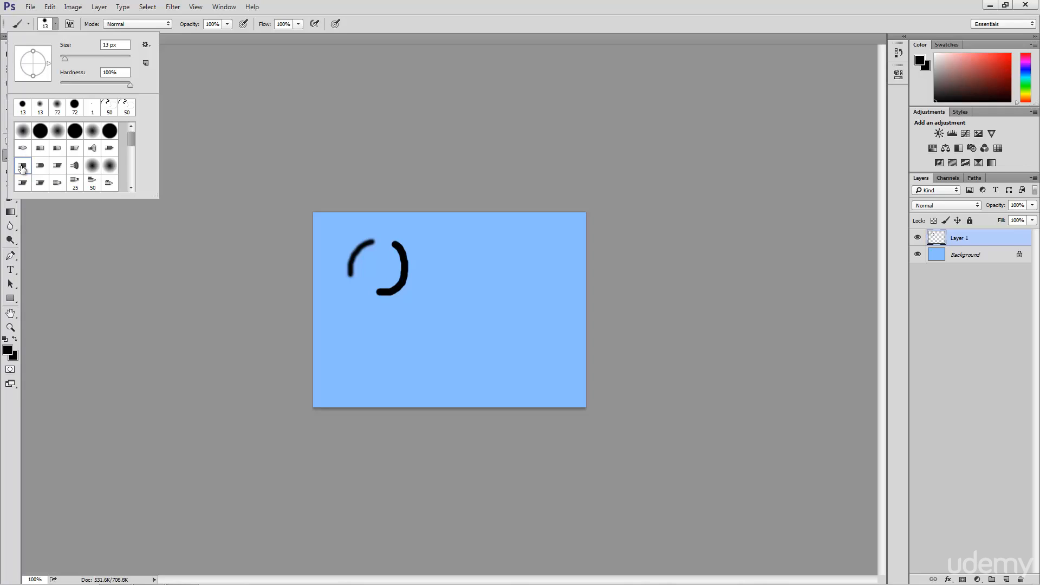
click(418, 313)
mouse_move(413, 300)
mouse_down()
mouse_move(457, 282)
mouse_move(440, 245)
mouse_move(466, 234)
mouse_move(485, 274)
mouse_move(482, 299)
mouse_up()
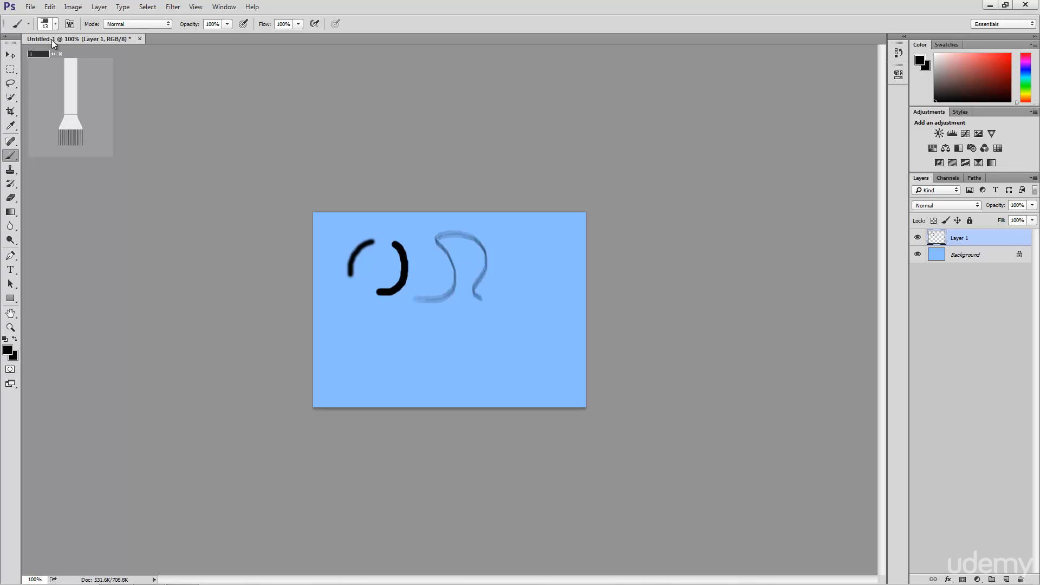
click(55, 24)
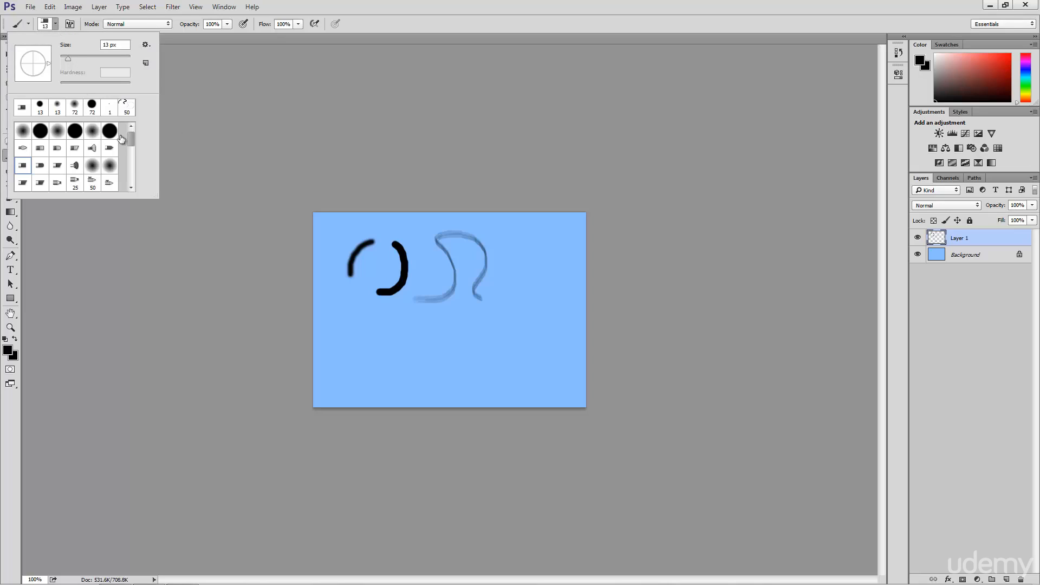
drag(131, 138, 135, 174)
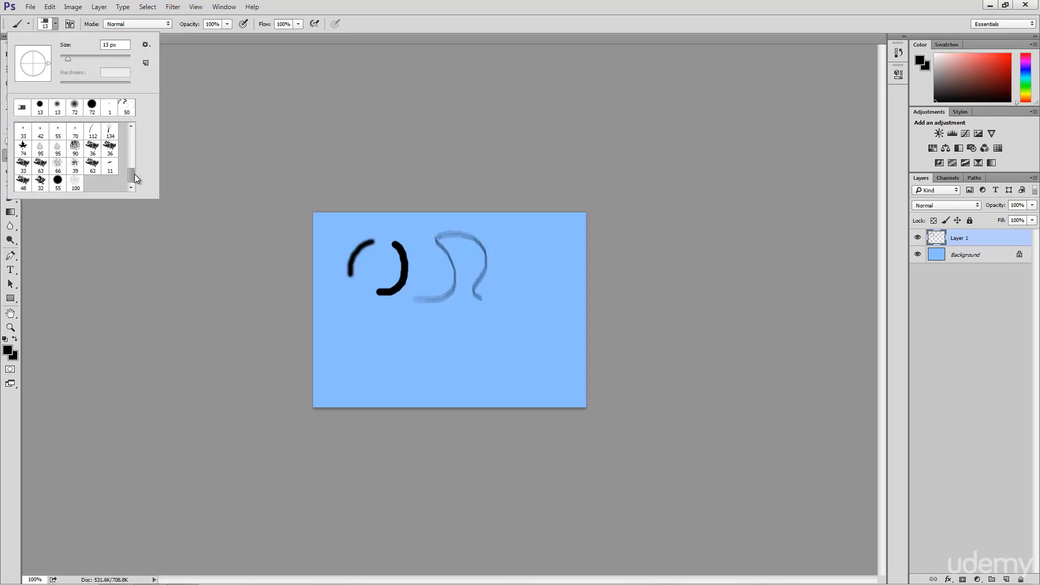
click(146, 46)
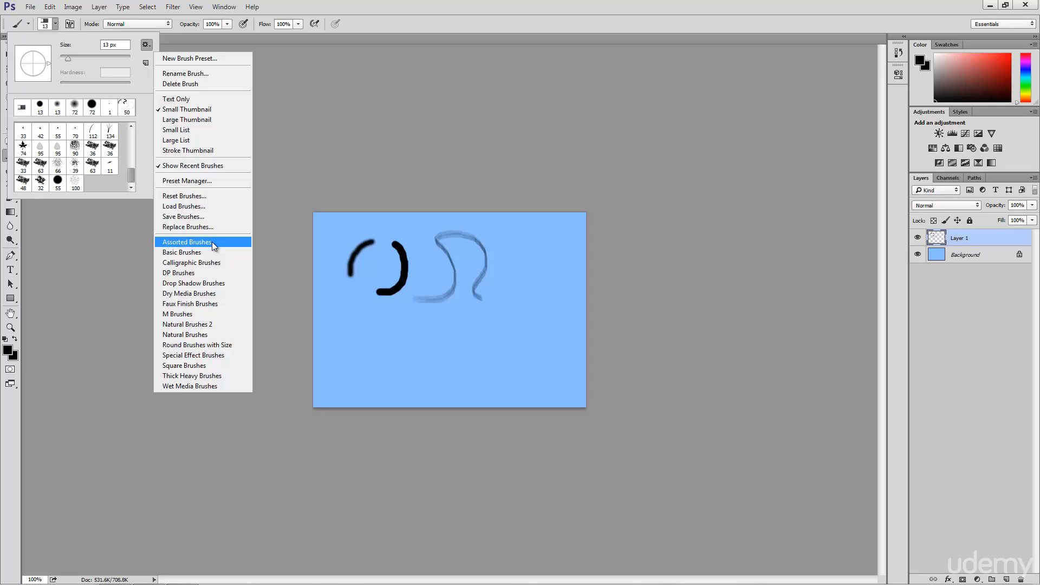
click(268, 254)
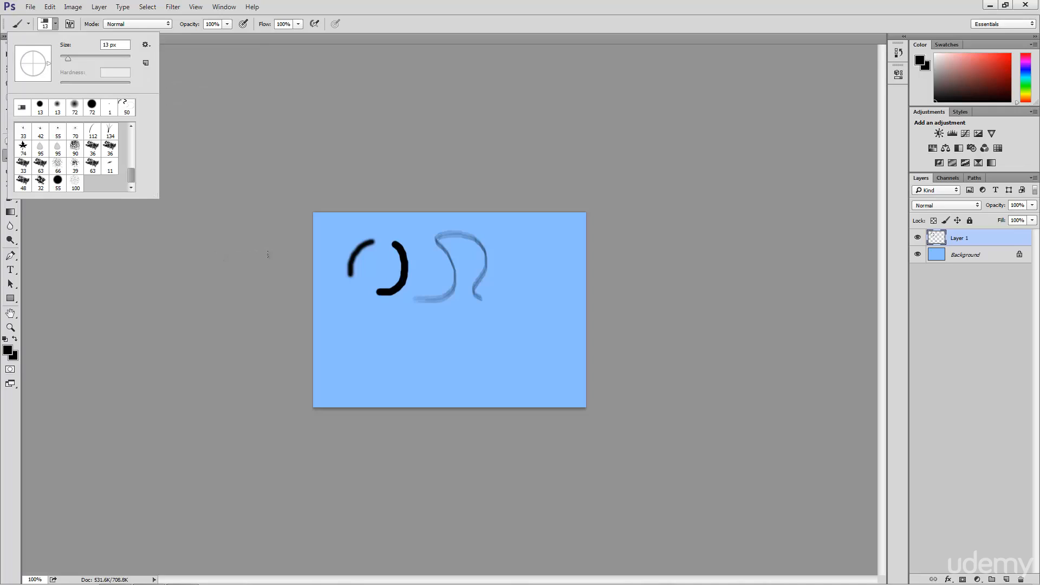
click(55, 28)
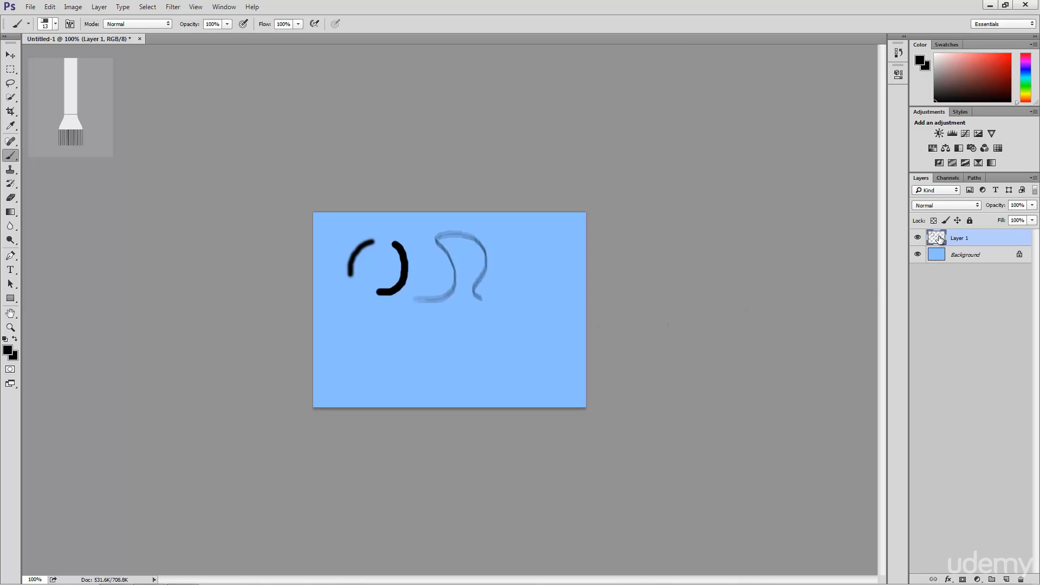
Select the painted strokes of Layer 1 and define them as a brush preset named "New Brush"
ctrl+click(938, 242)
click(52, 7)
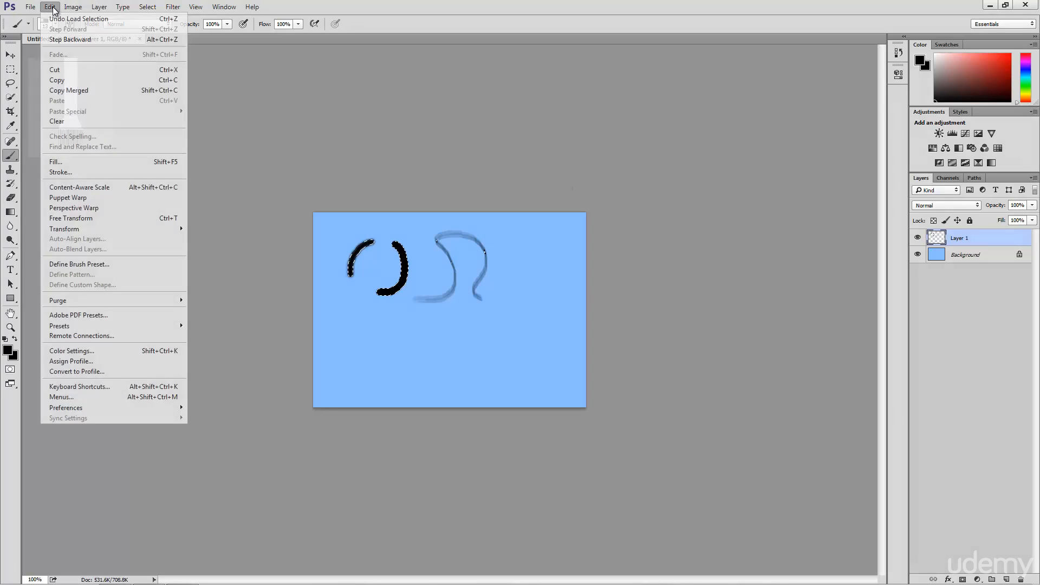
click(89, 264)
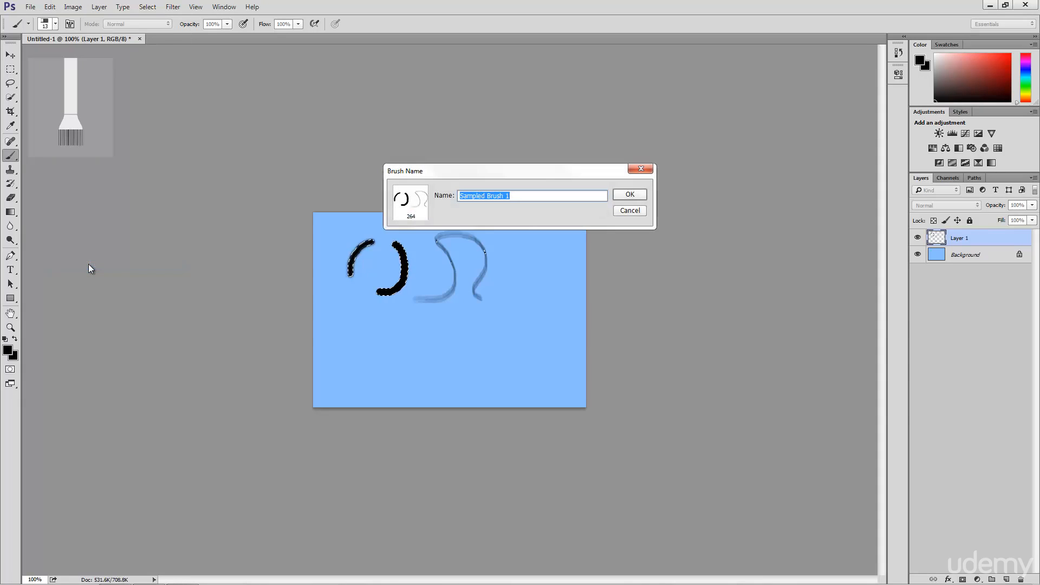
text(New Brush)
click(638, 195)
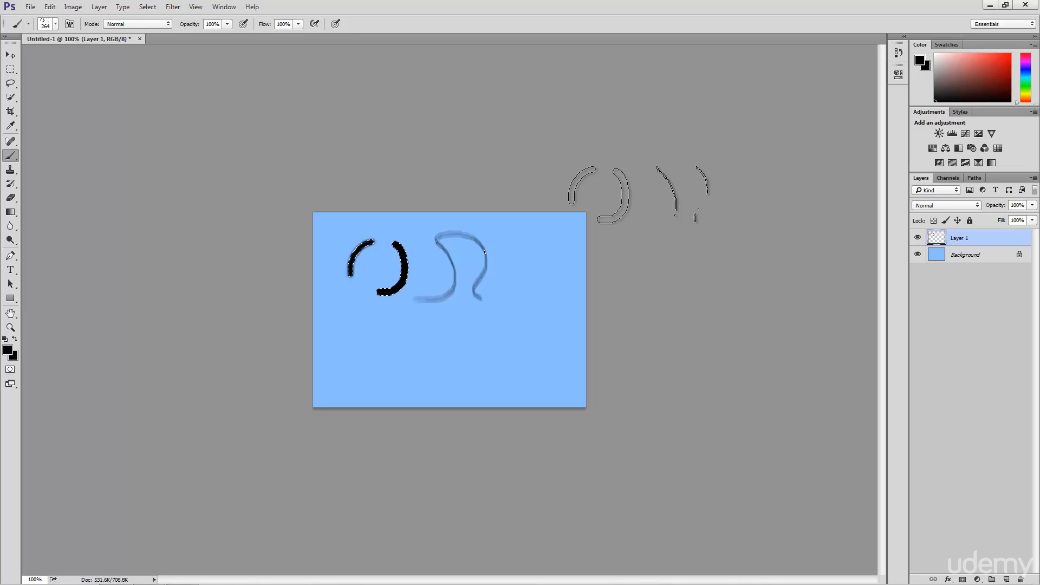
Clear the selection and replace the painted layer with a new empty layer
key(ctrl+d)
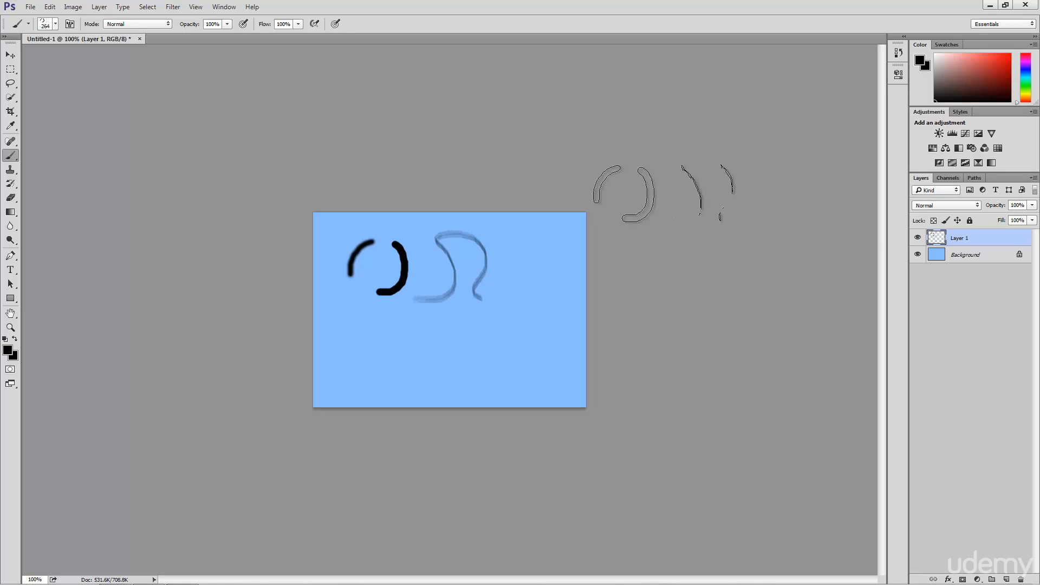
mouse_move(986, 239)
mouse_down()
mouse_move(999, 490)
mouse_move(1009, 568)
mouse_move(1023, 579)
mouse_up()
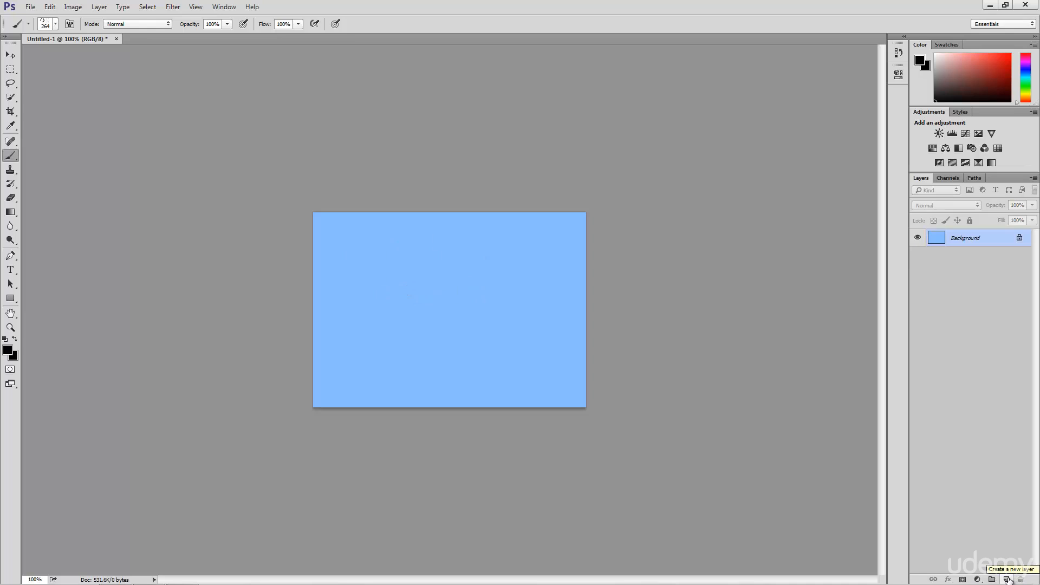
click(1008, 579)
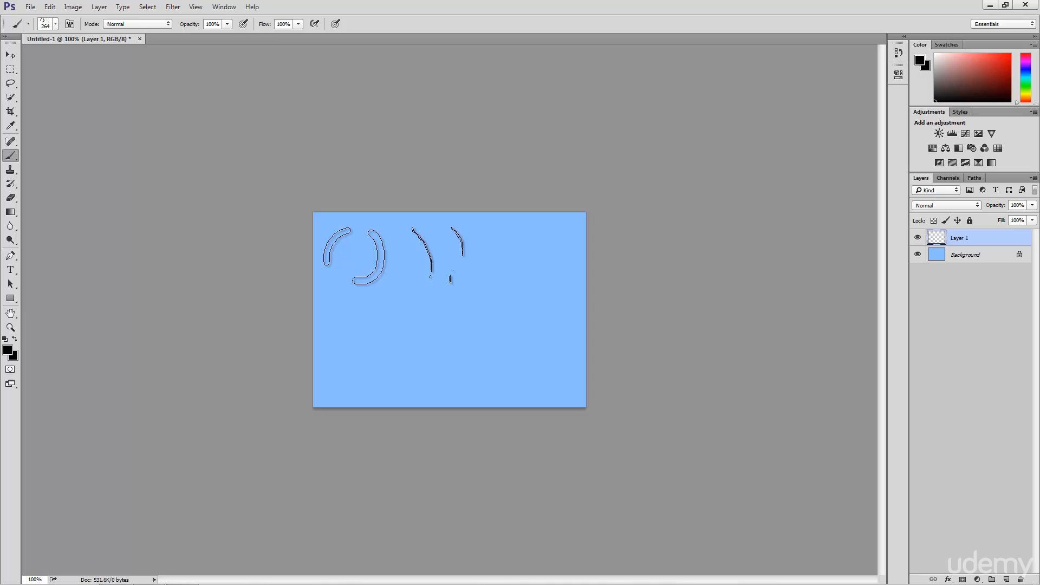
Reduce the custom brush to 40 px and paint a wavy test stroke in the upper-left part of the canvas
key(bracketleft)
key(bracketleft)
key(bracketleft)
key(bracketleft)
key(bracketleft)
key(bracketleft)
key(bracketleft)
key(bracketleft)
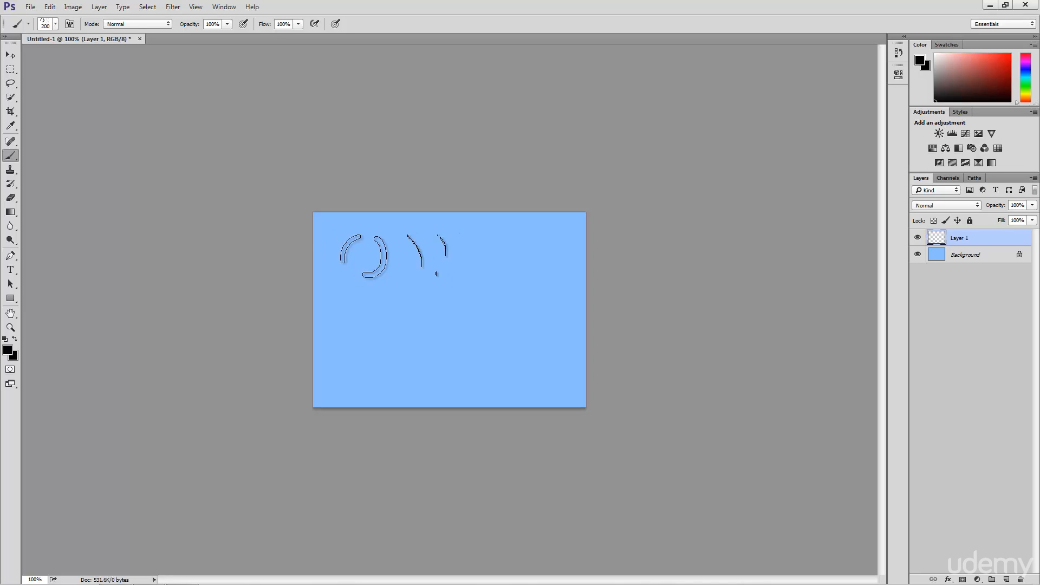
key(bracketleft)
key(bracketleft)
key(bracketleft)
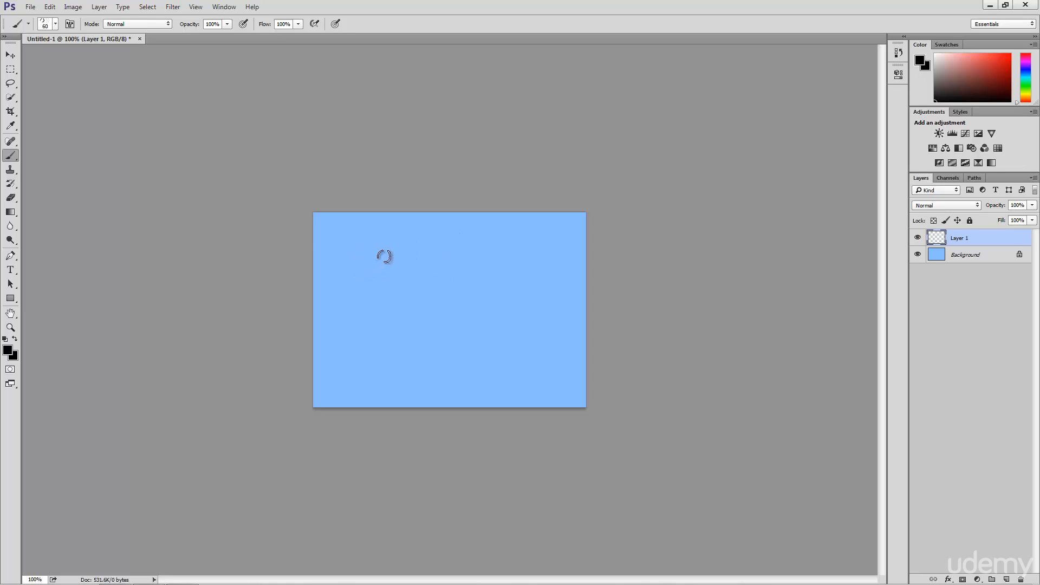
key(bracketleft)
mouse_move(332, 265)
mouse_down()
mouse_move(358, 240)
mouse_move(374, 271)
mouse_move(395, 259)
mouse_move(398, 235)
mouse_up()
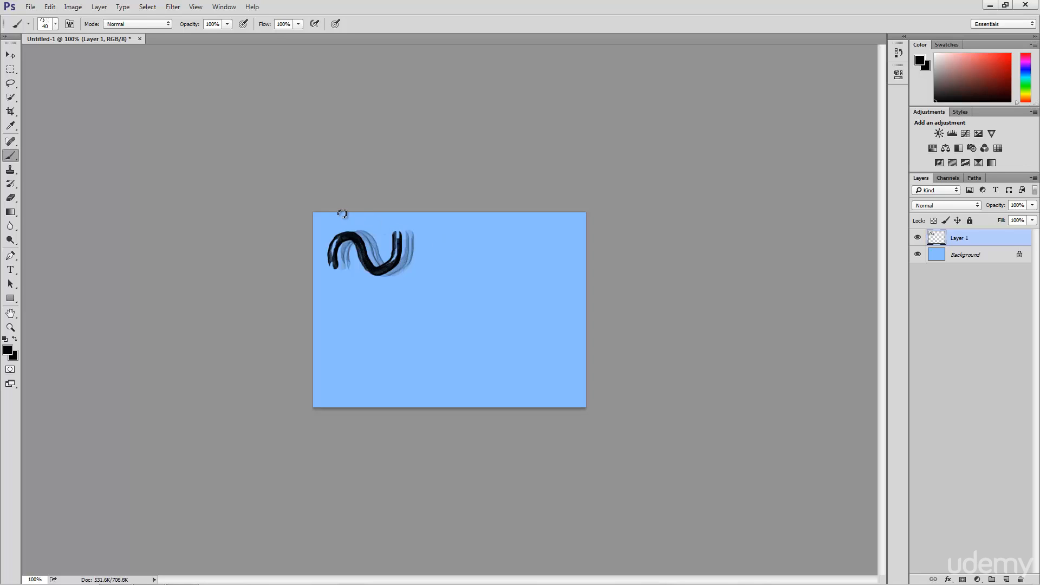
Enable Shape Dynamics for the custom brush and set its size jitter to 100%
click(69, 25)
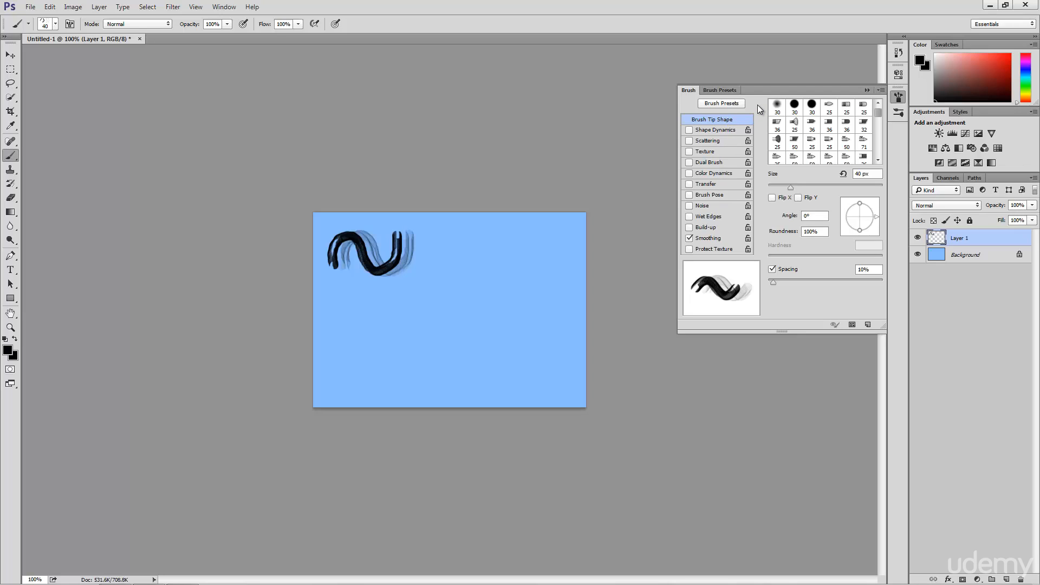
click(704, 134)
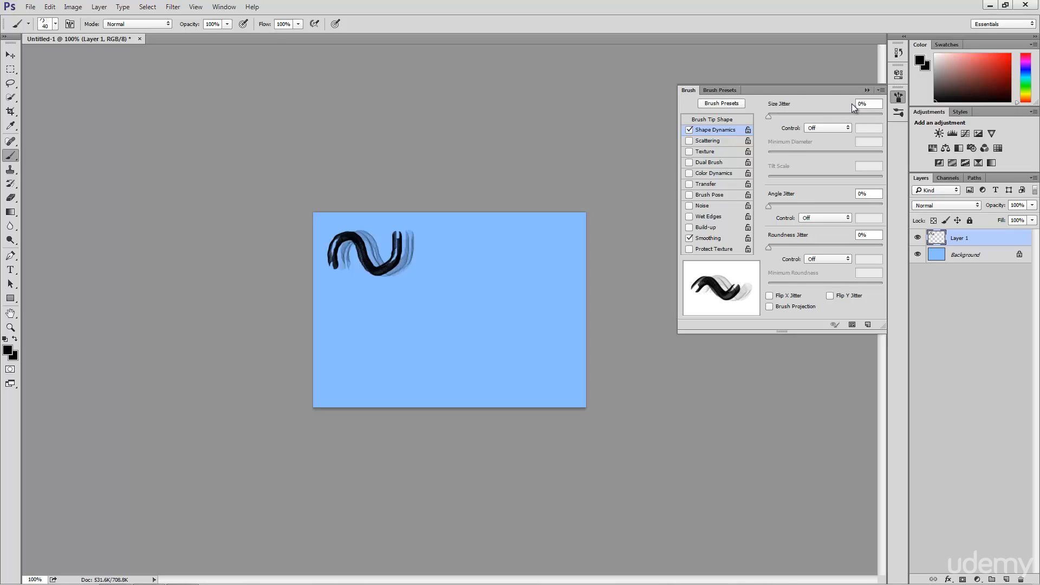
click(878, 105)
drag(769, 118, 890, 123)
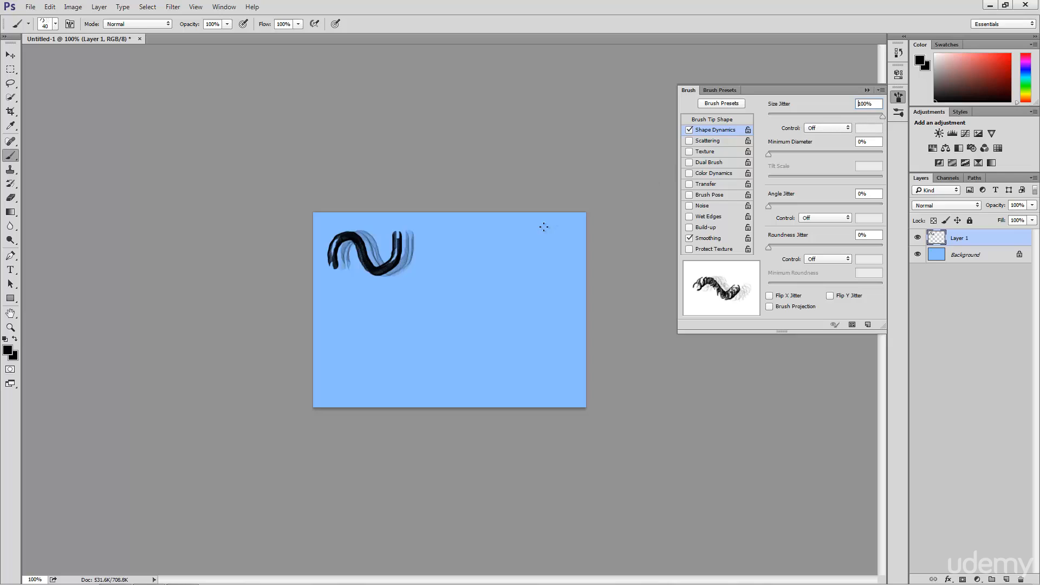
Paint a wavy stroke with the jittered brush, and another beside it with Scattering enabled at 199%
mouse_move(423, 269)
mouse_down()
mouse_move(424, 248)
mouse_move(443, 236)
mouse_move(456, 263)
mouse_move(483, 261)
mouse_move(493, 232)
mouse_up()
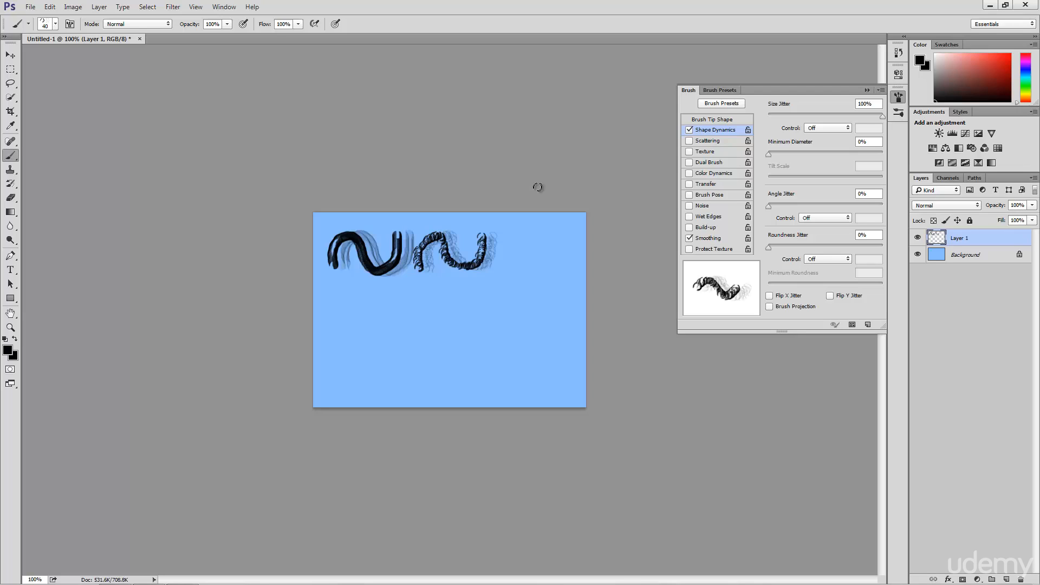
click(723, 141)
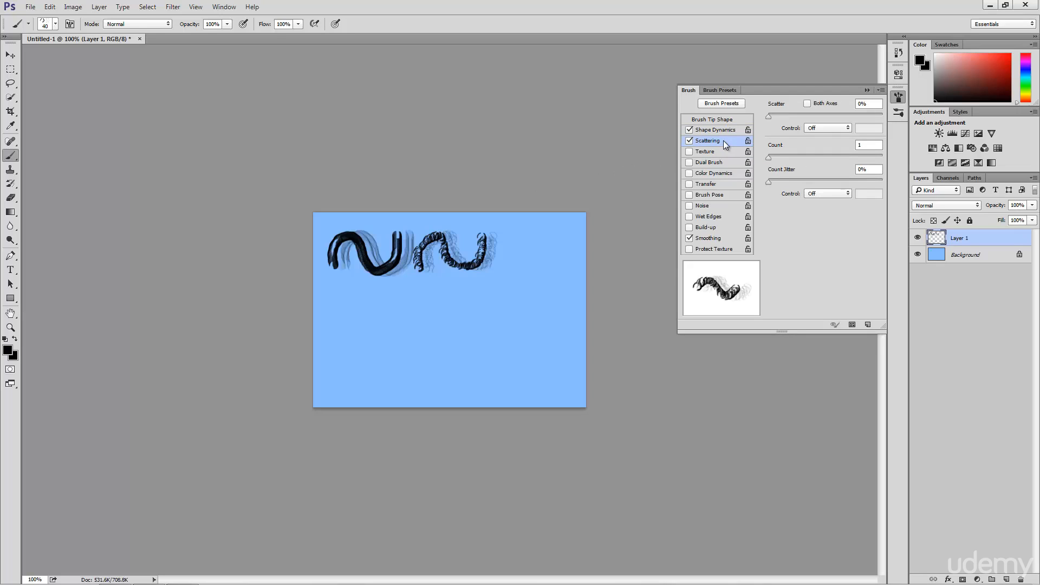
mouse_move(769, 115)
mouse_down()
mouse_move(799, 123)
mouse_move(791, 126)
mouse_up()
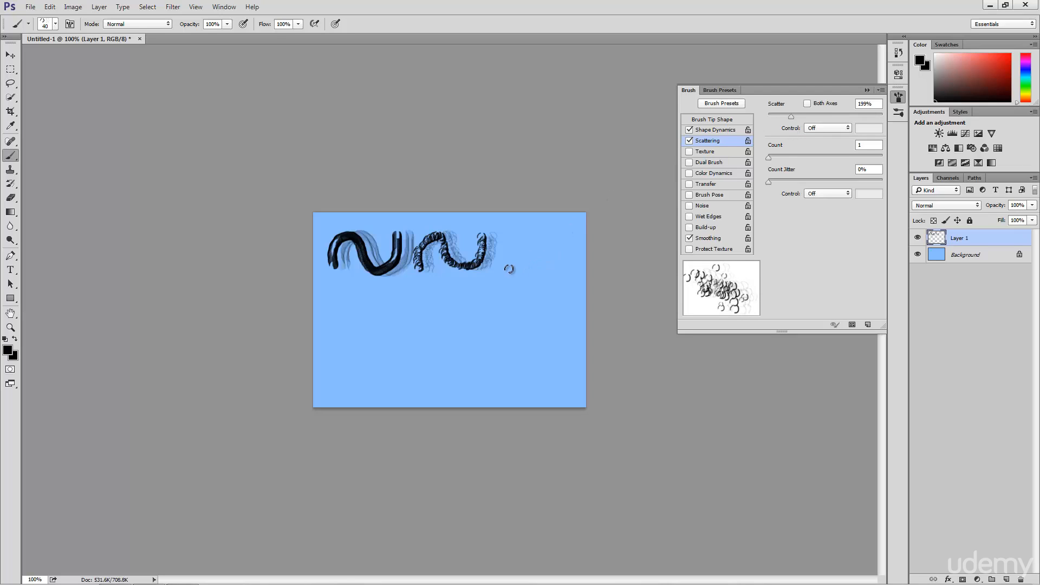
mouse_move(511, 263)
mouse_down()
mouse_move(529, 238)
mouse_move(540, 270)
mouse_move(554, 272)
mouse_move(579, 237)
mouse_up()
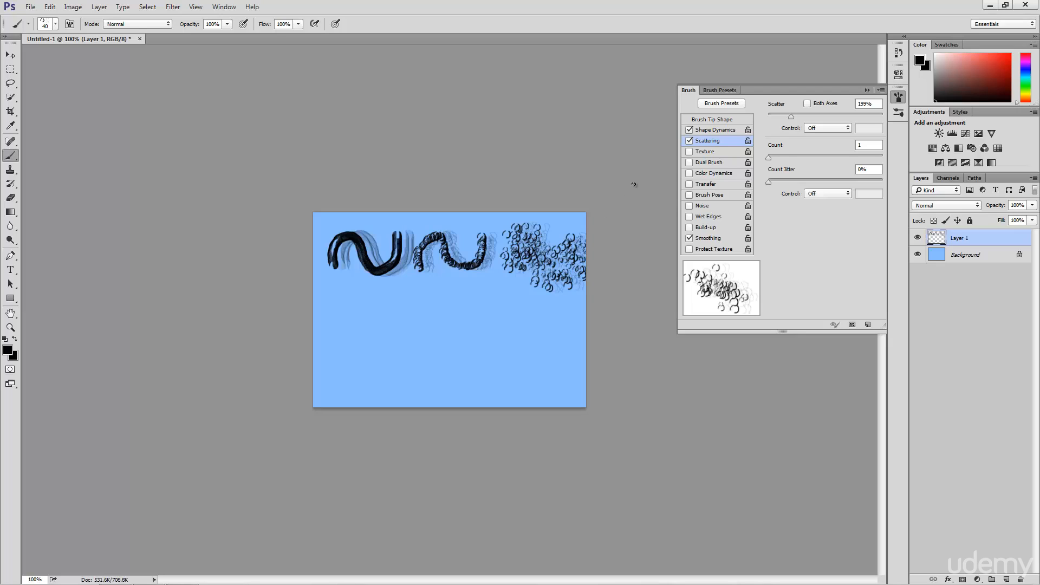
Set the foreground color to green 36ff00 and paint a scattered patch below the first black stroke
click(9, 352)
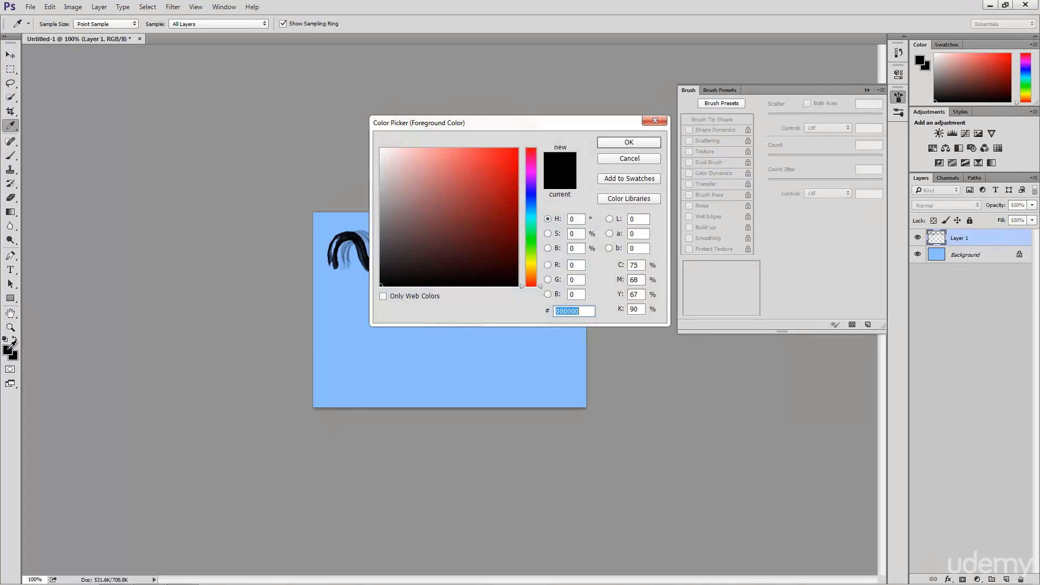
click(540, 277)
drag(540, 277, 540, 245)
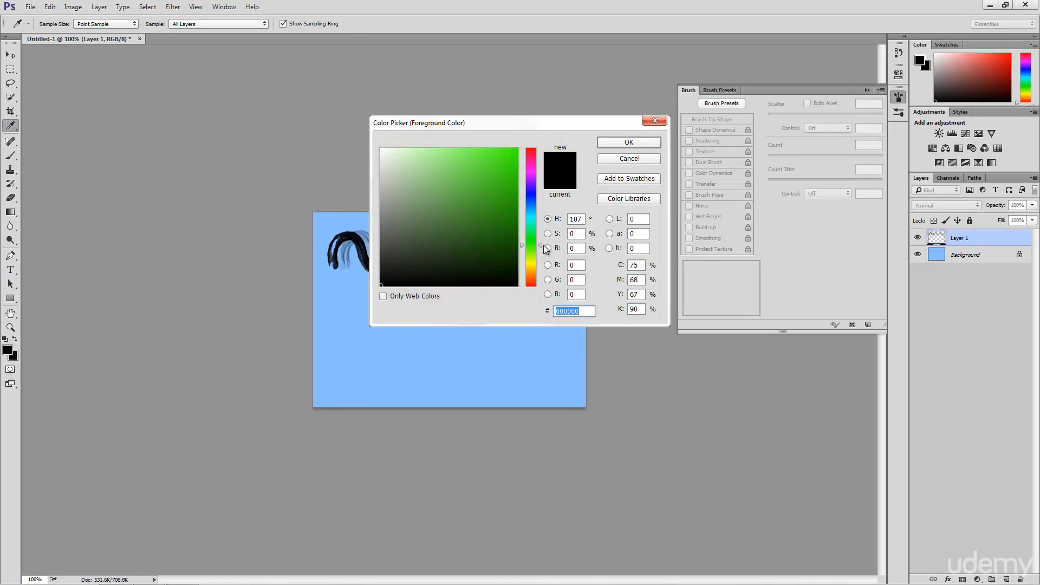
click(522, 152)
drag(522, 152, 526, 146)
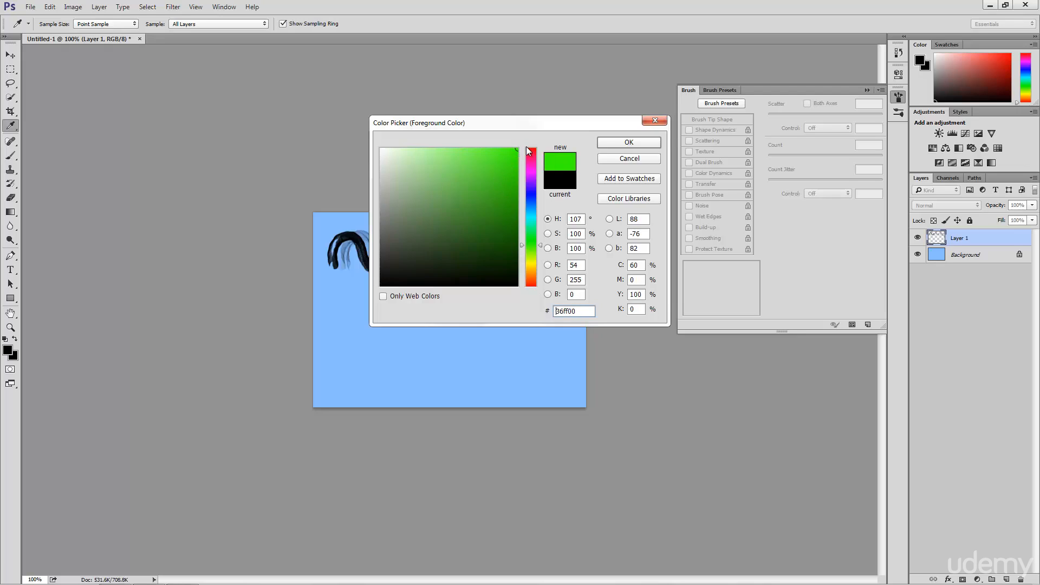
click(618, 142)
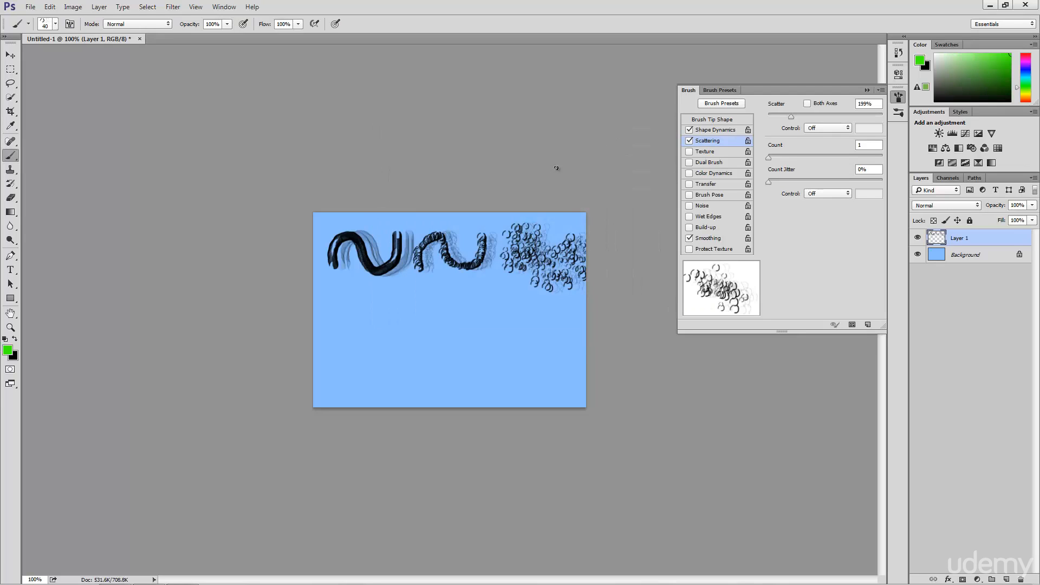
mouse_move(327, 329)
mouse_down()
mouse_move(340, 295)
mouse_move(363, 324)
mouse_move(399, 298)
mouse_up()
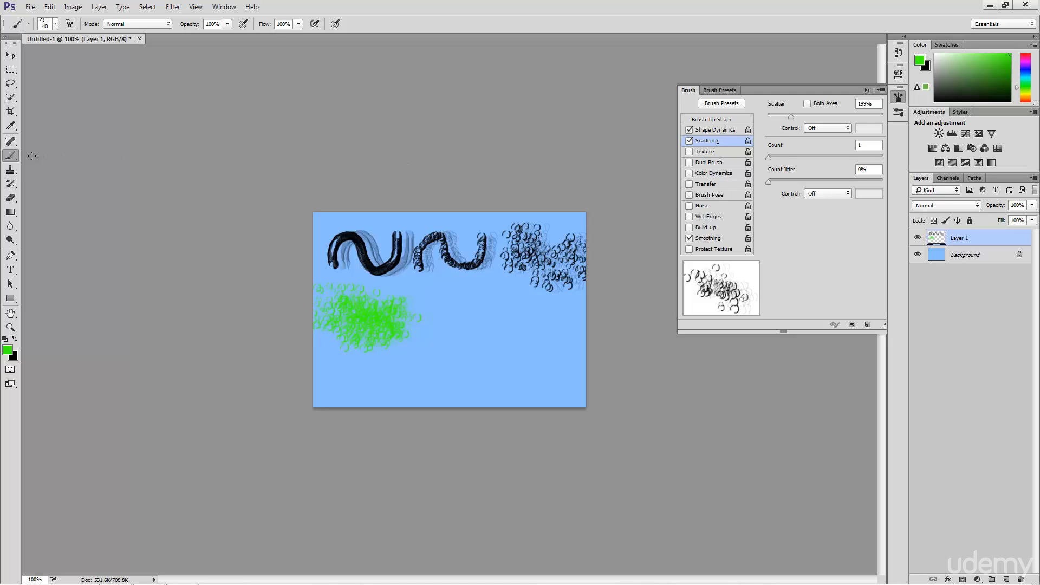
Switch to the Pencil Tool and draw a thin wavy line to the right of the green patch
right_click(12, 162)
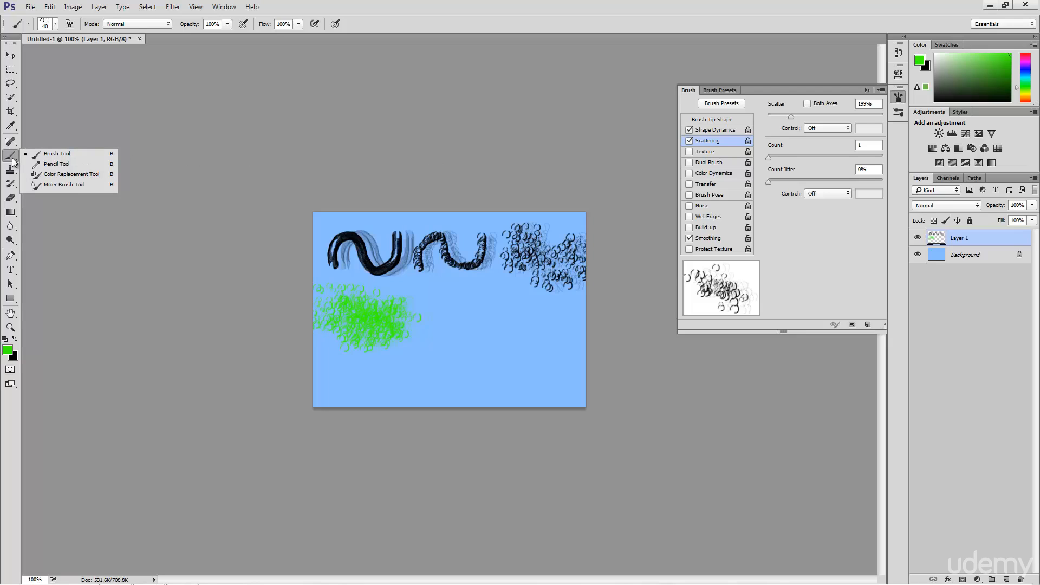
click(56, 164)
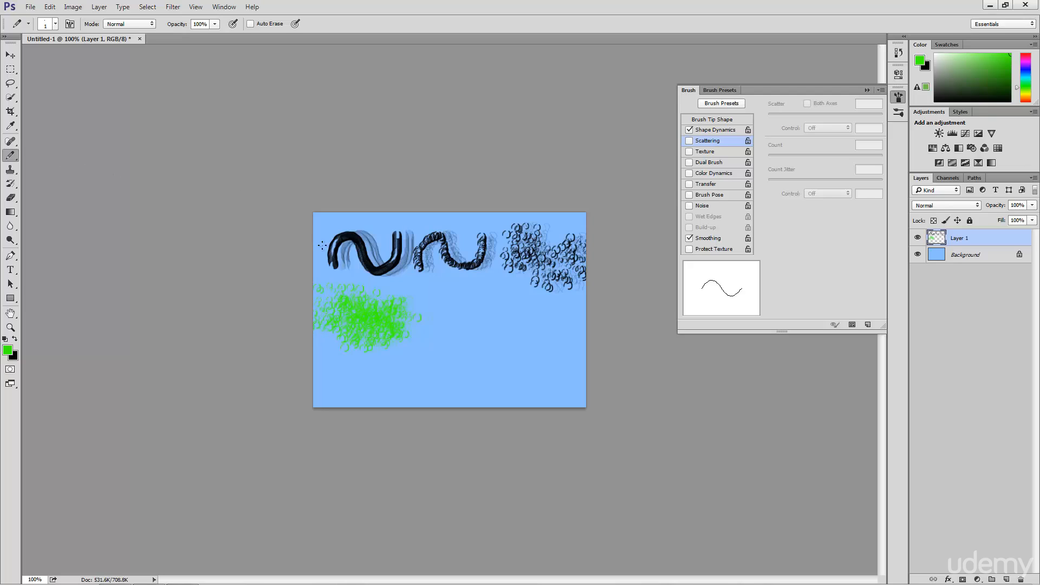
mouse_move(441, 338)
mouse_down()
mouse_move(448, 302)
mouse_move(472, 327)
mouse_move(491, 322)
mouse_move(493, 296)
mouse_up()
Enlarge the pencil to 69 px and paint a solid green blob to the right of the thin line
click(55, 25)
click(123, 46)
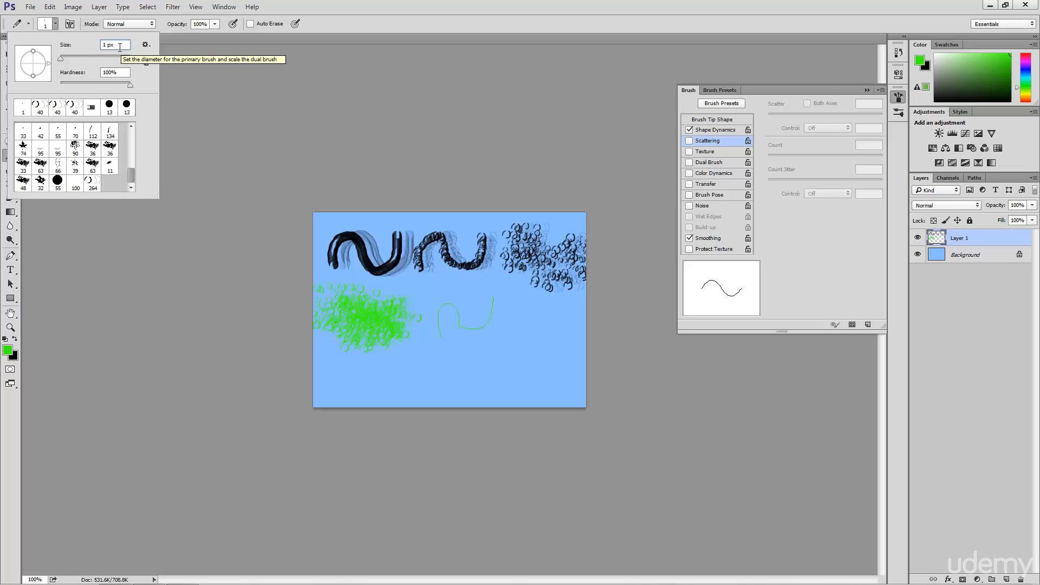
drag(61, 59, 72, 62)
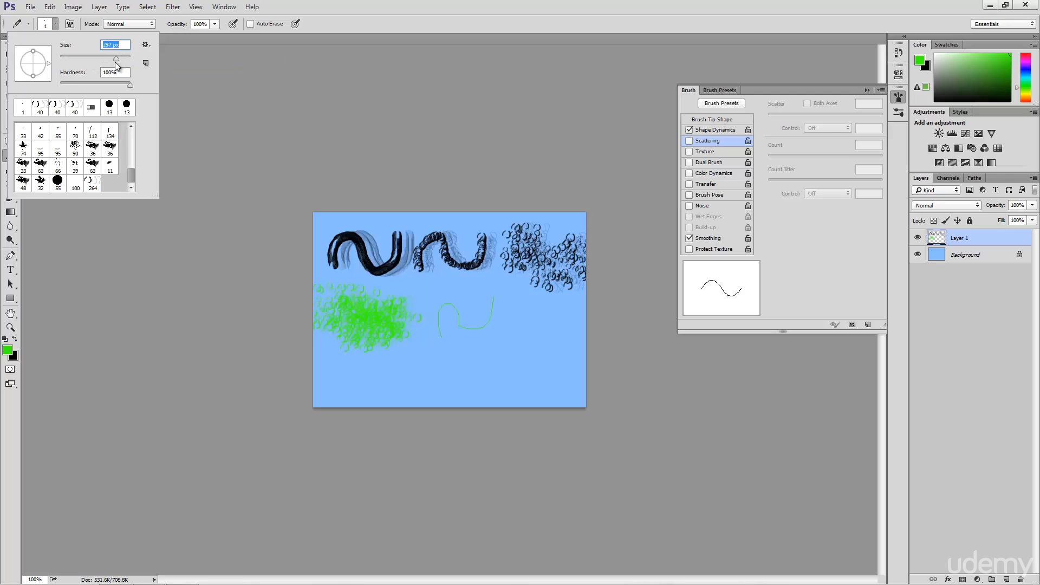
drag(93, 59, 61, 56)
click(124, 72)
drag(123, 72, 93, 76)
drag(60, 58, 73, 60)
drag(89, 59, 85, 60)
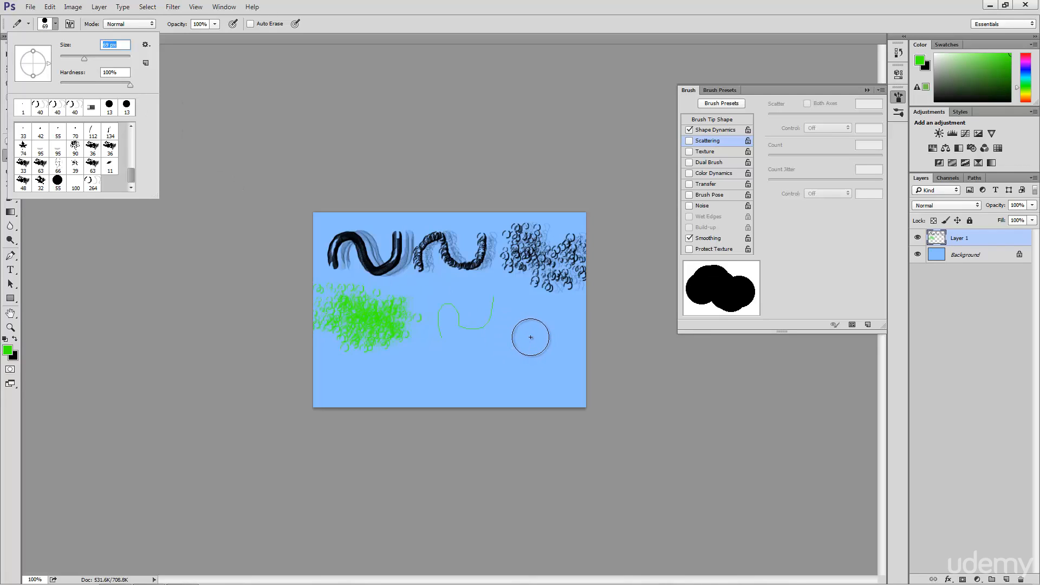
mouse_move(530, 337)
mouse_down()
mouse_move(542, 325)
mouse_move(534, 337)
mouse_move(553, 334)
mouse_up()
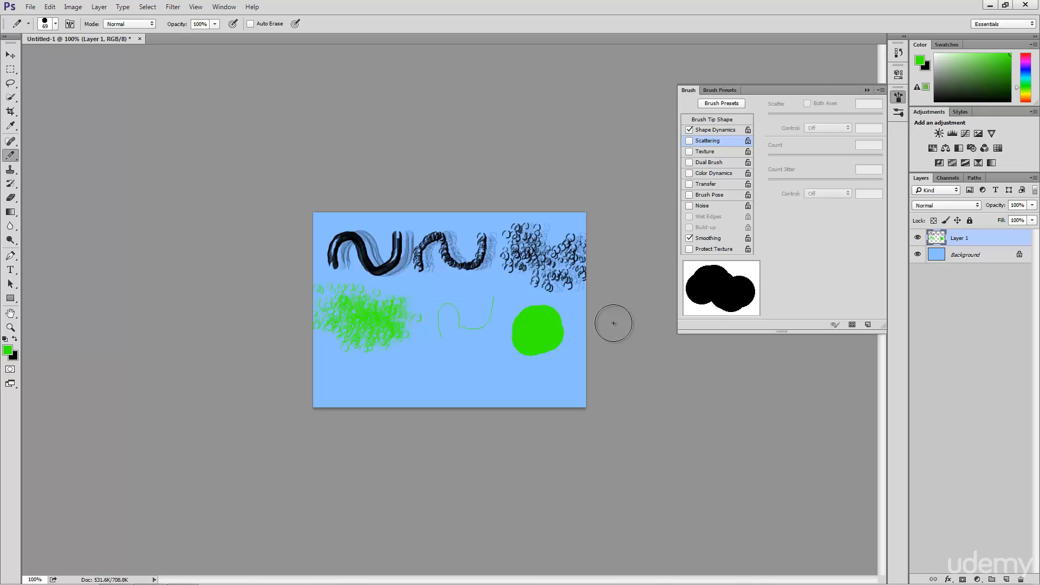
Set the pencil's hardness to 0% and paint a second green blob below the first one
click(57, 25)
mouse_move(120, 86)
mouse_down()
mouse_move(128, 90)
mouse_move(57, 86)
mouse_up()
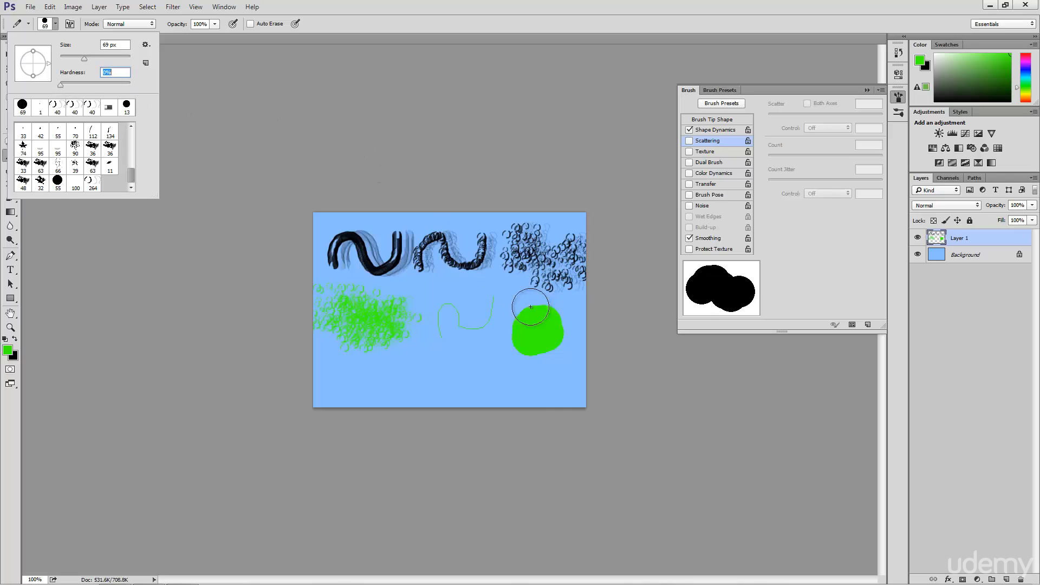
mouse_move(549, 386)
mouse_down()
mouse_move(548, 376)
mouse_move(531, 399)
mouse_move(548, 390)
mouse_move(533, 386)
mouse_move(541, 395)
mouse_up()
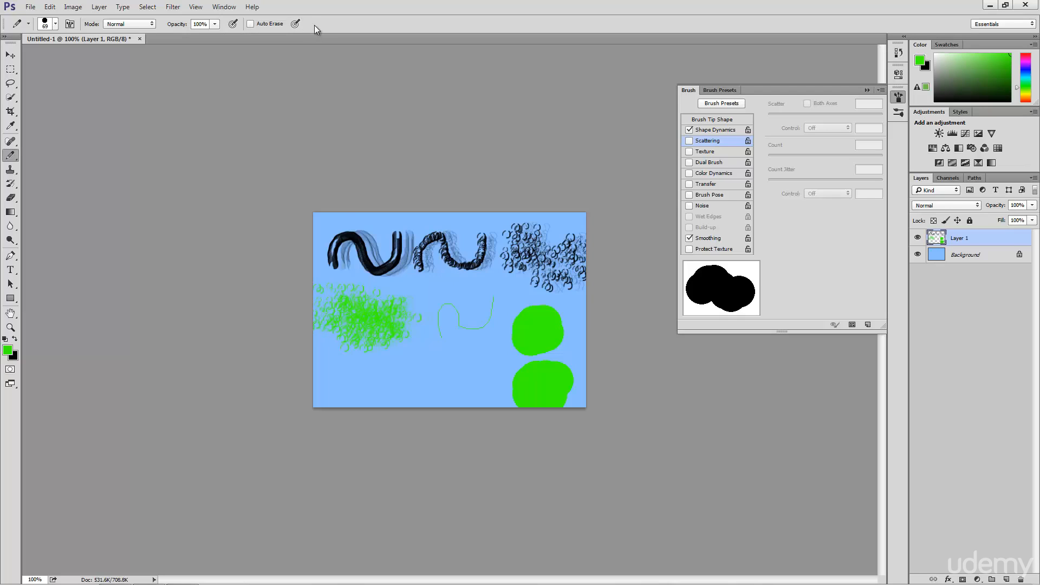
Enable Auto Erase and paint successive overlapping strokes from the green area, alternating between the foreground and background colors
click(251, 24)
mouse_move(480, 380)
mouse_down()
mouse_move(501, 391)
mouse_move(507, 379)
mouse_move(499, 392)
mouse_move(530, 398)
mouse_move(539, 385)
mouse_move(521, 384)
mouse_move(525, 399)
mouse_up()
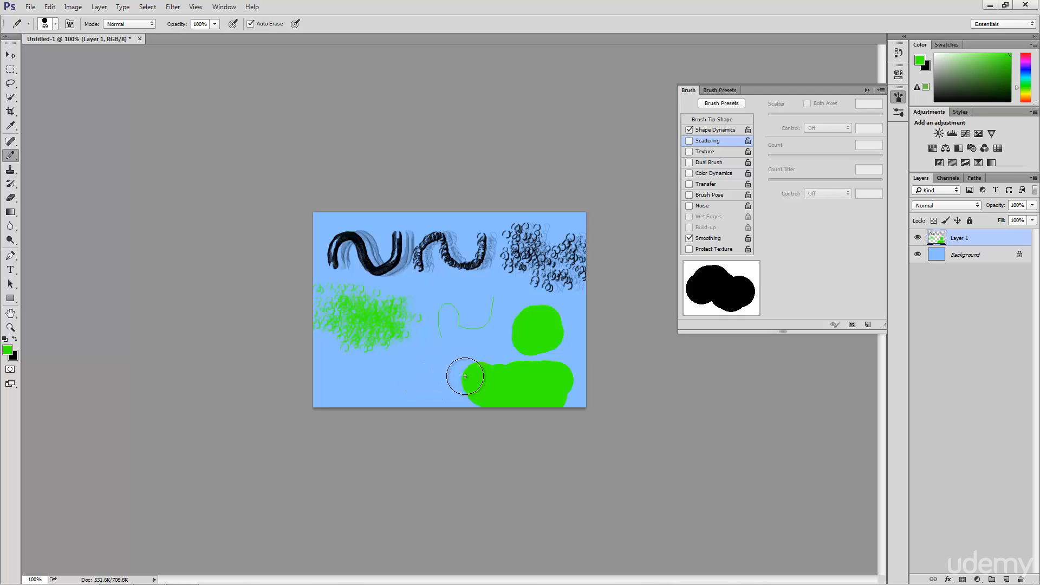
mouse_move(468, 380)
mouse_down()
mouse_move(484, 364)
mouse_move(562, 351)
mouse_move(578, 359)
mouse_up()
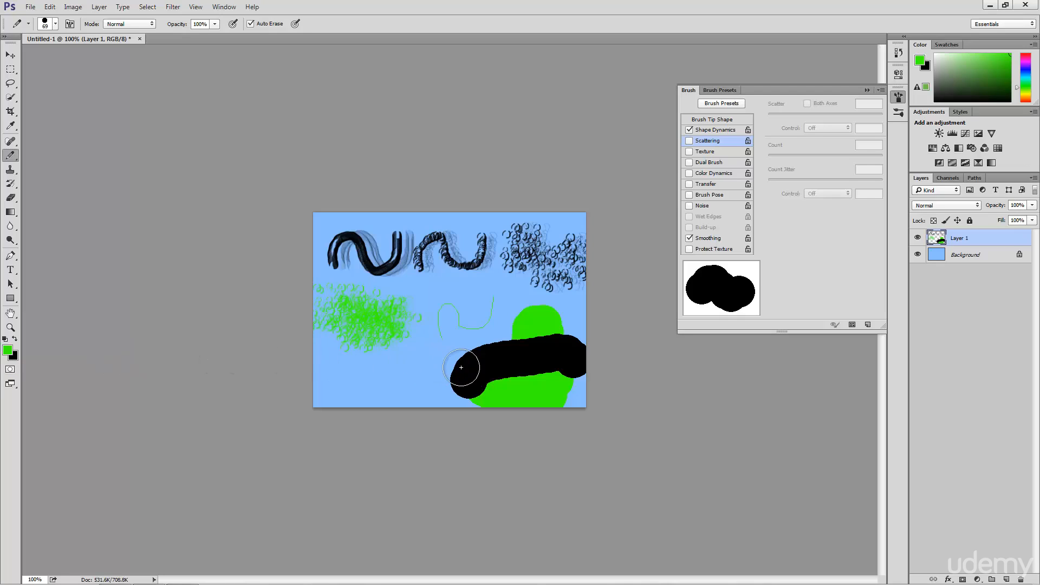
mouse_move(458, 371)
mouse_down()
mouse_move(469, 351)
mouse_move(500, 341)
mouse_move(585, 344)
mouse_up()
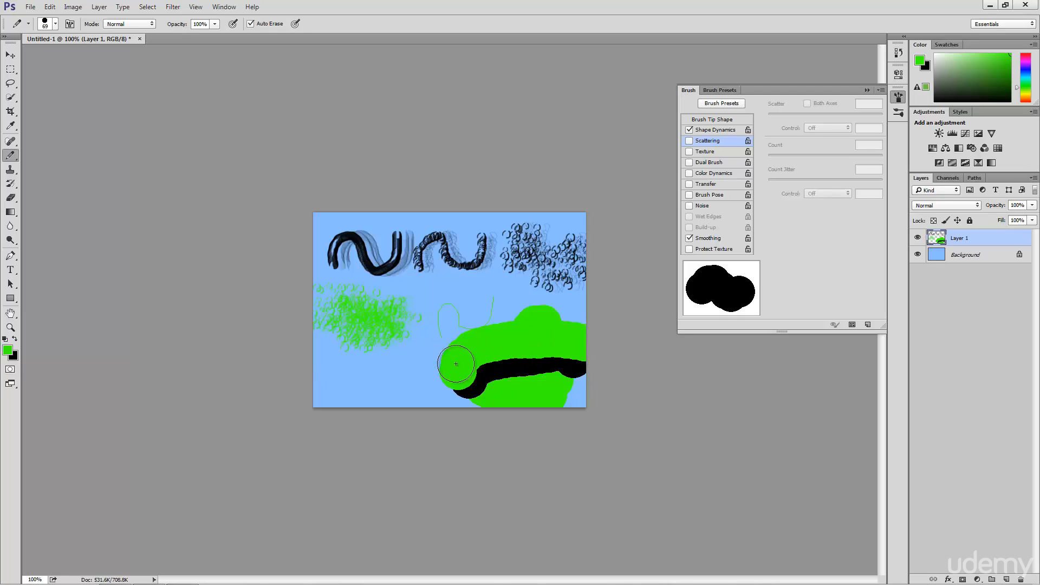
mouse_move(442, 370)
mouse_down()
mouse_move(471, 337)
mouse_move(581, 323)
mouse_up()
mouse_move(425, 366)
mouse_down()
mouse_move(454, 329)
mouse_move(490, 314)
mouse_move(588, 298)
mouse_up()
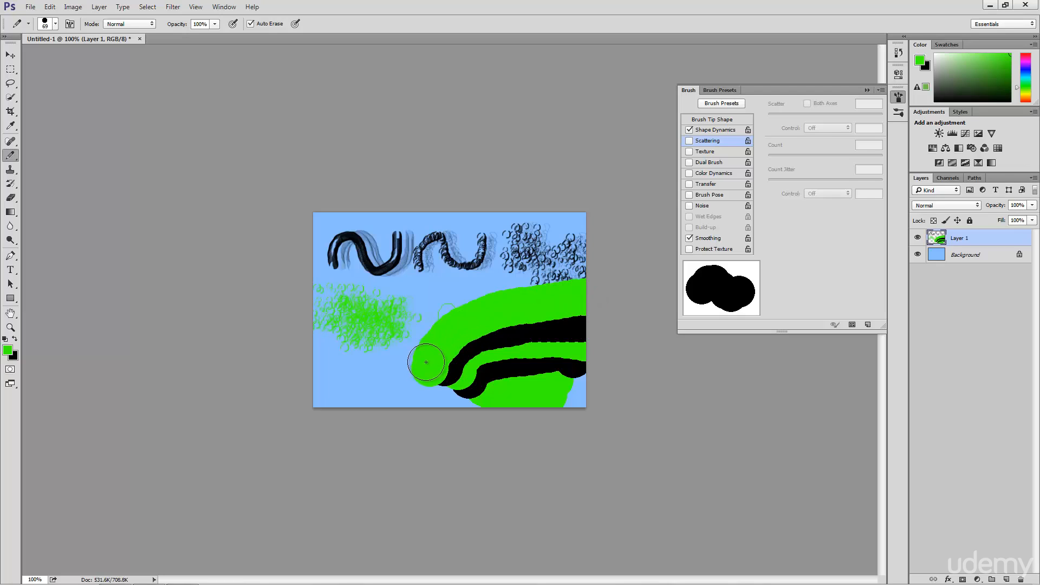
mouse_move(418, 366)
mouse_down()
mouse_move(419, 349)
mouse_move(506, 290)
mouse_move(589, 279)
mouse_up()
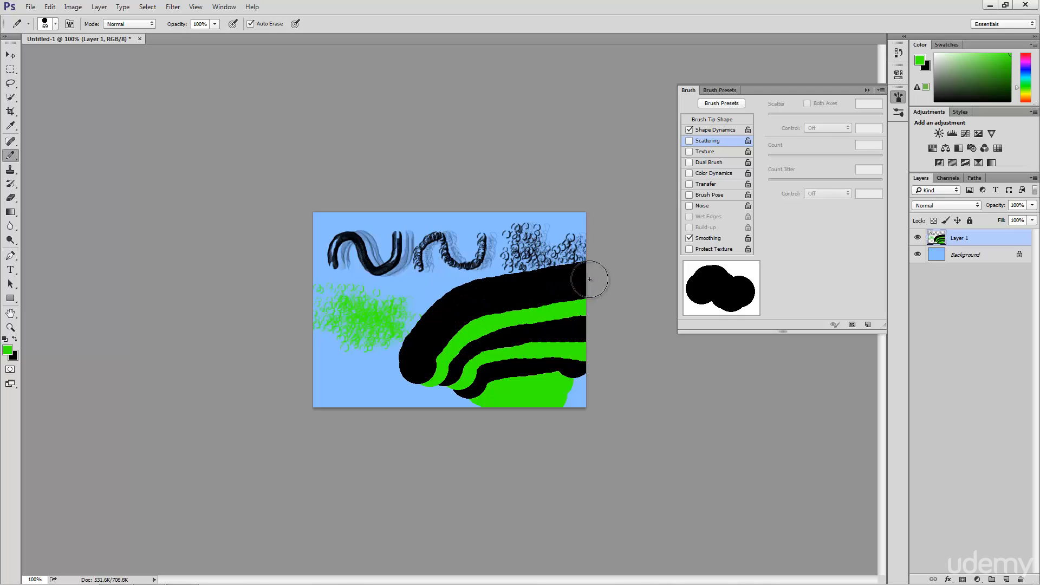
Swap the foreground and background colors and swap them back, two times over
click(15, 339)
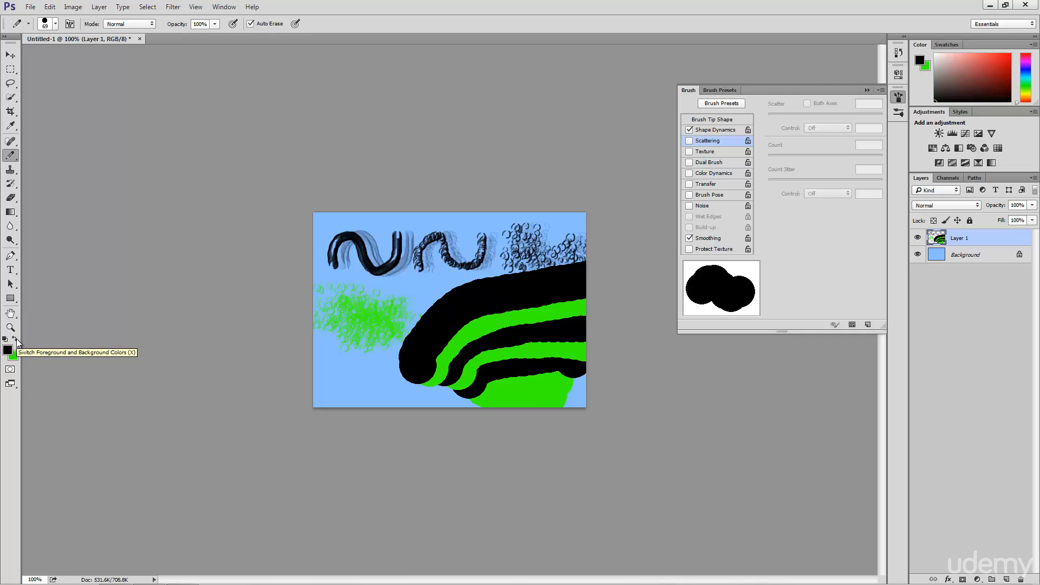
click(16, 339)
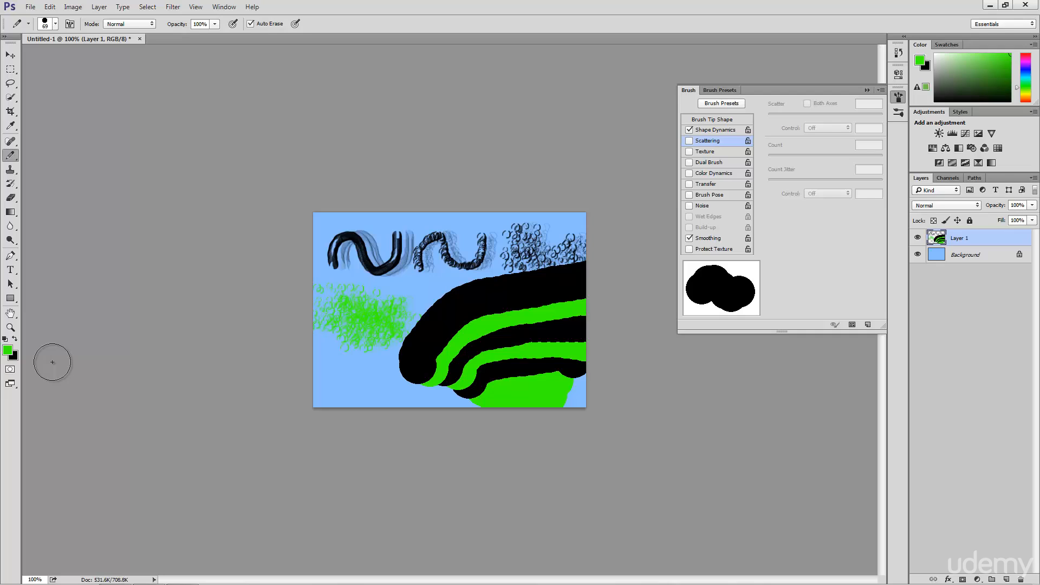
key(x)
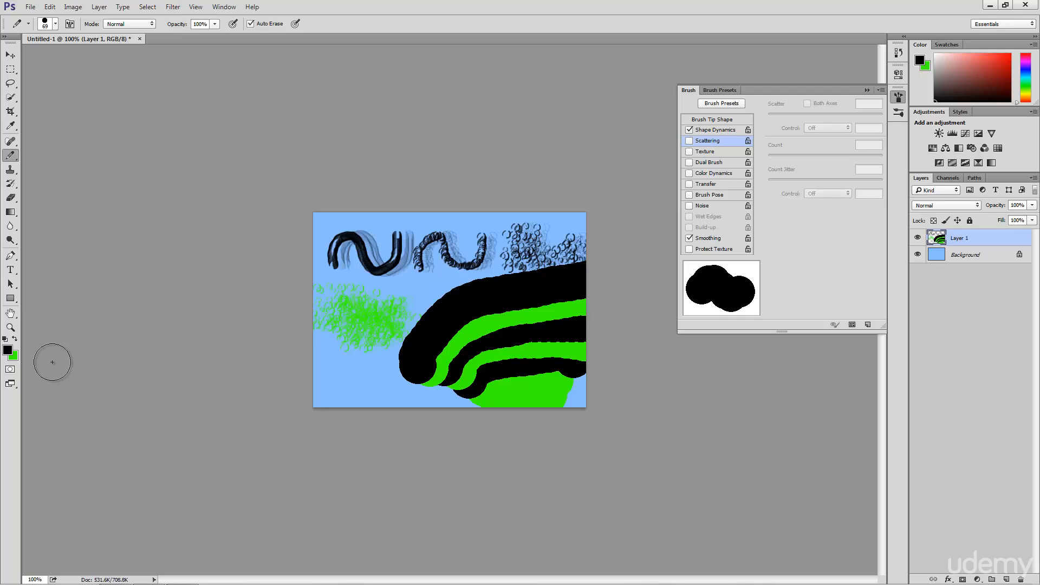
key(x)
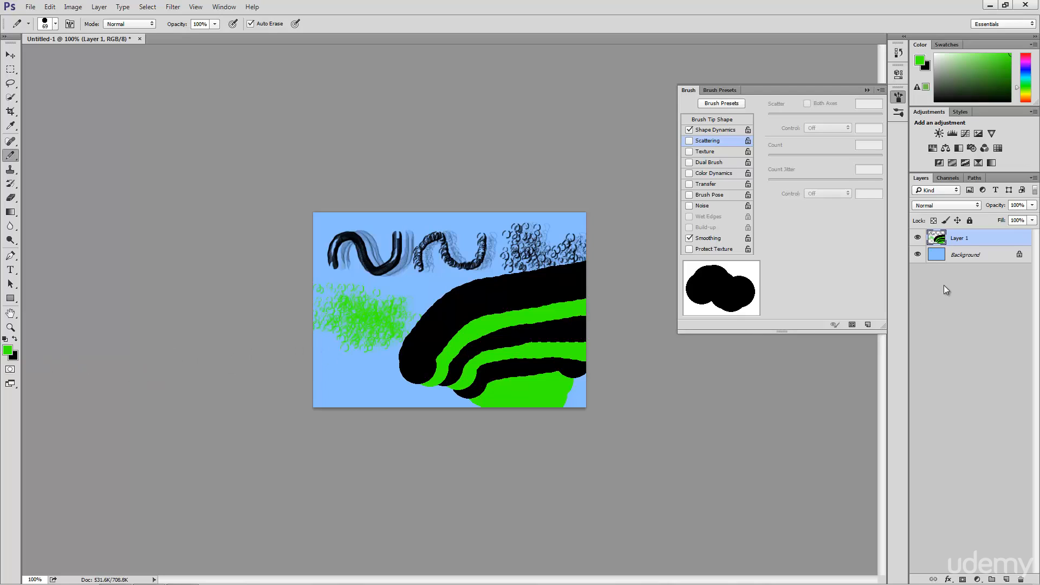
Replace the painted layer with a new empty one and paint a horizontal green band crossed by a vertical one
drag(962, 242, 1021, 578)
click(1006, 579)
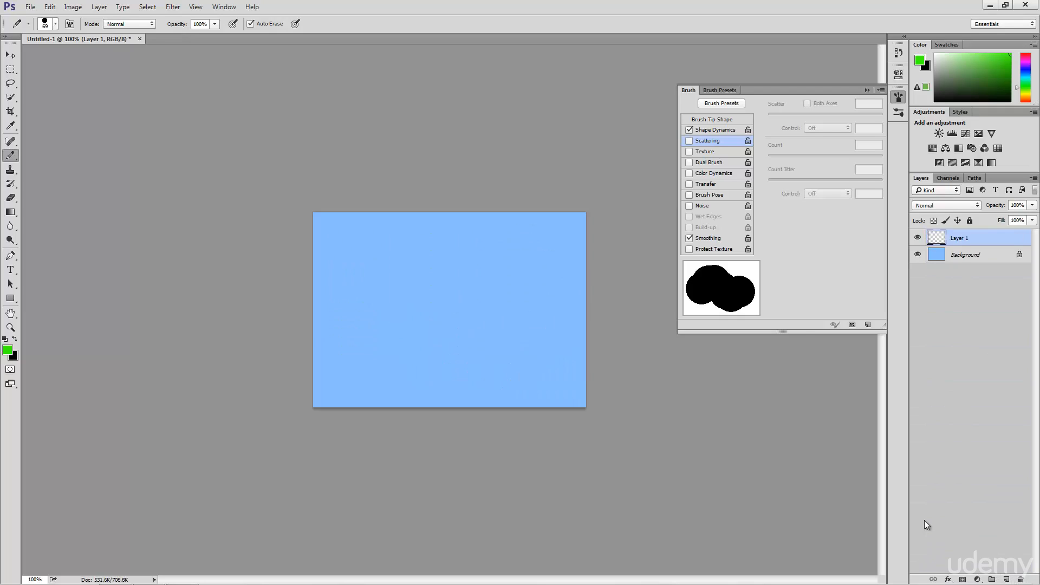
drag(348, 306, 558, 321)
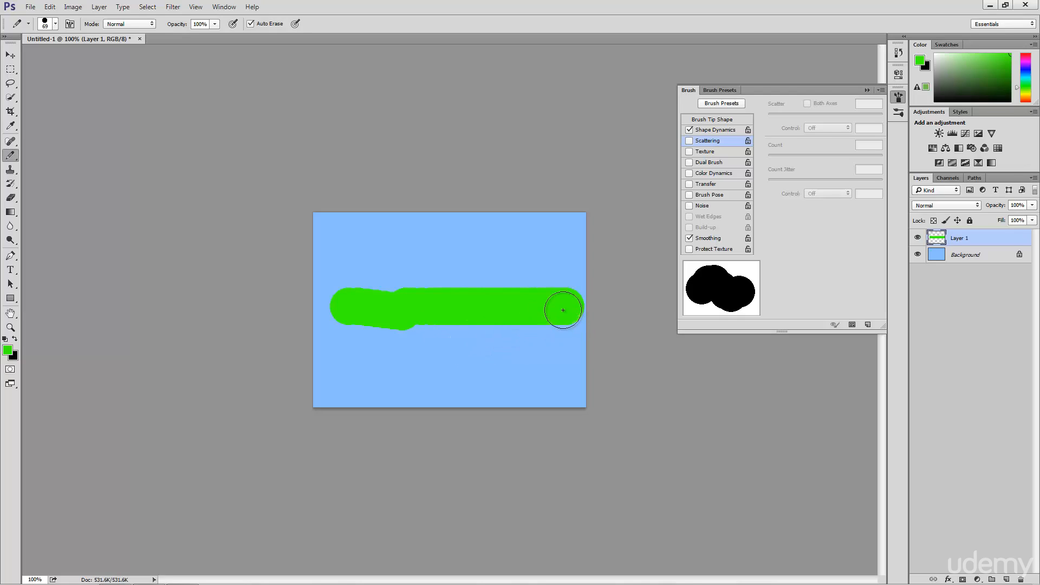
drag(501, 228, 500, 388)
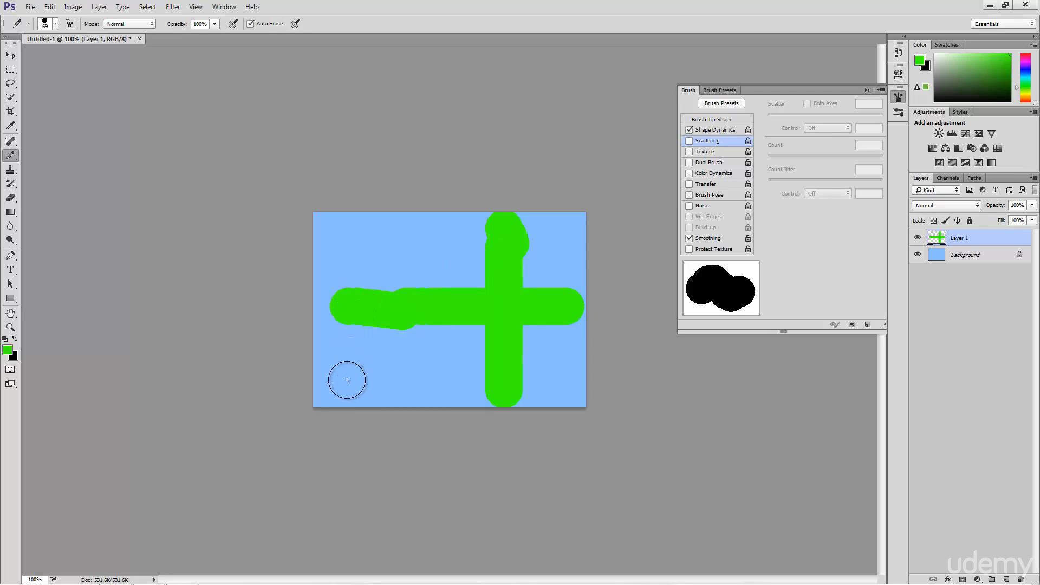
Reduce the pencil to 35 px and paint connected straight segments along the canvas's bottom and right sides, ending in a zigzag at the upper left
key(bracketleft)
key(bracketleft)
key(bracketleft)
key(bracketleft)
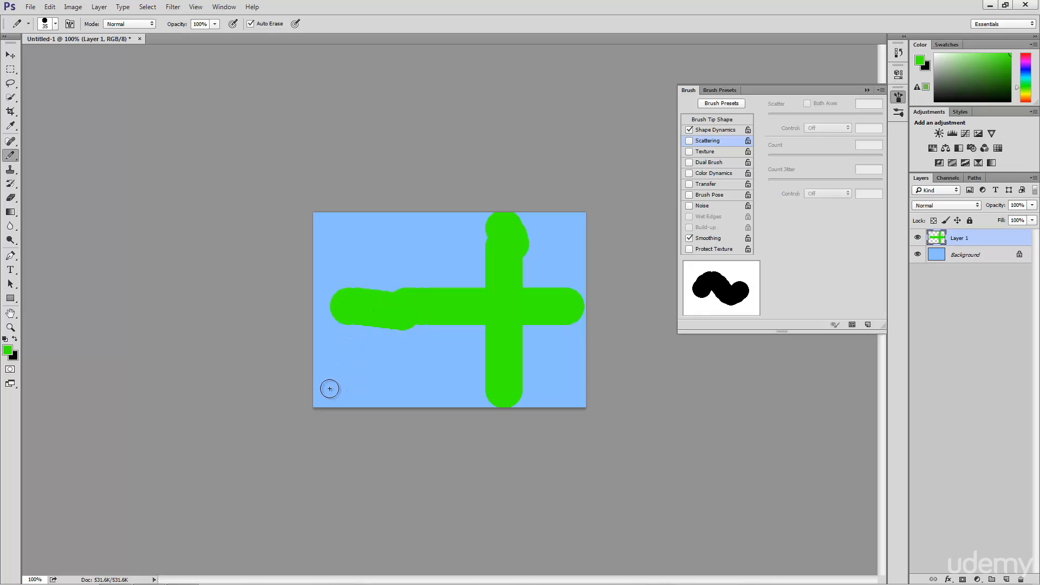
click(330, 388)
shift+click(564, 382)
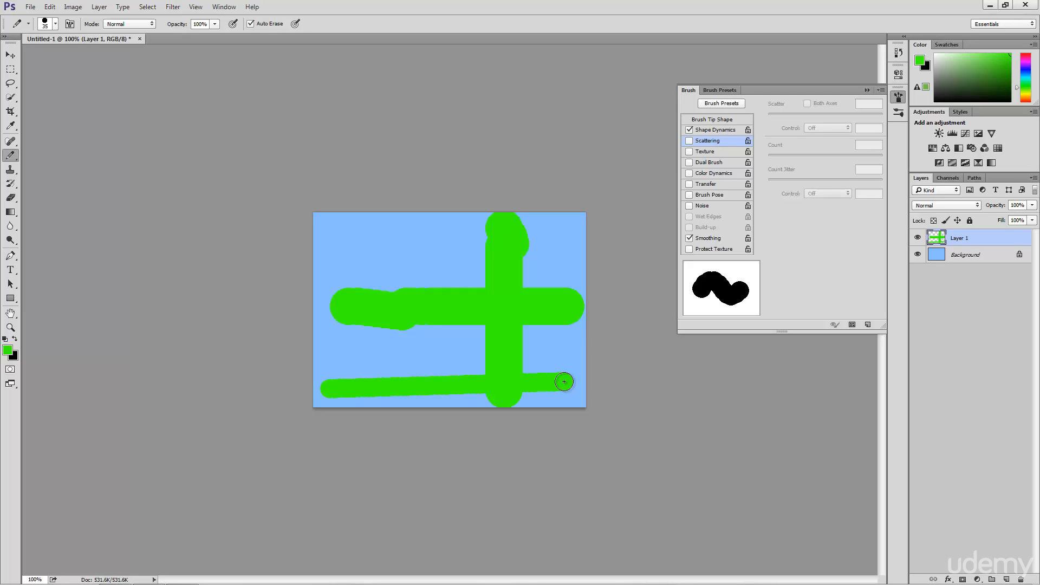
shift+click(558, 238)
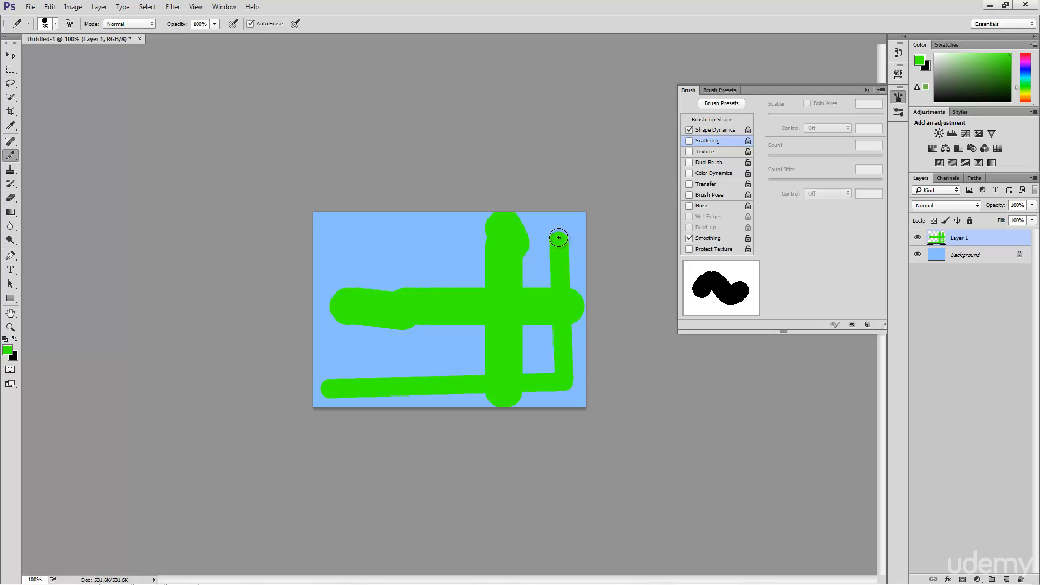
shift+click(456, 231)
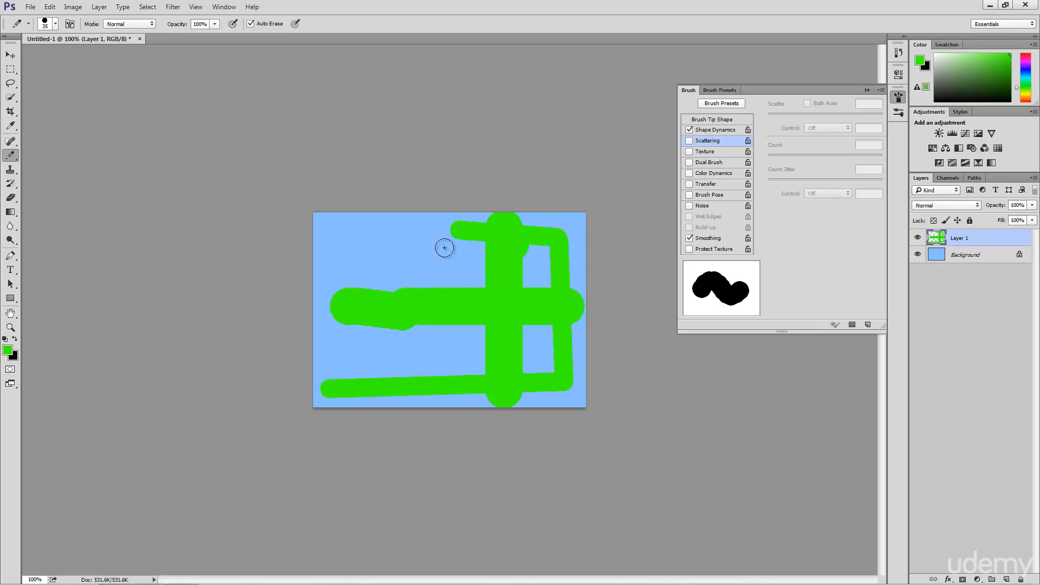
shift+click(431, 265)
shift+click(408, 225)
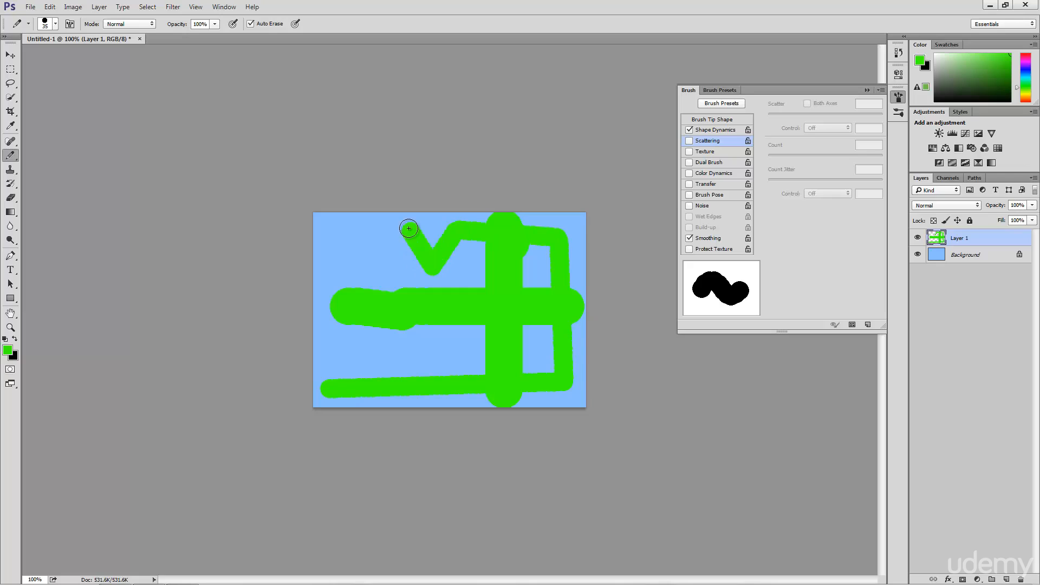
shift+click(385, 269)
shift+click(352, 229)
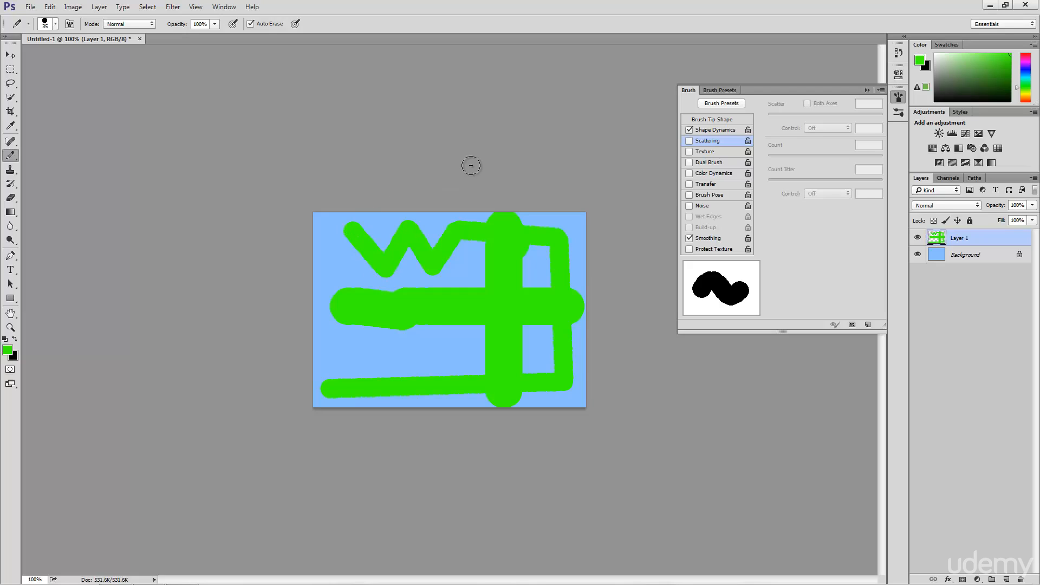